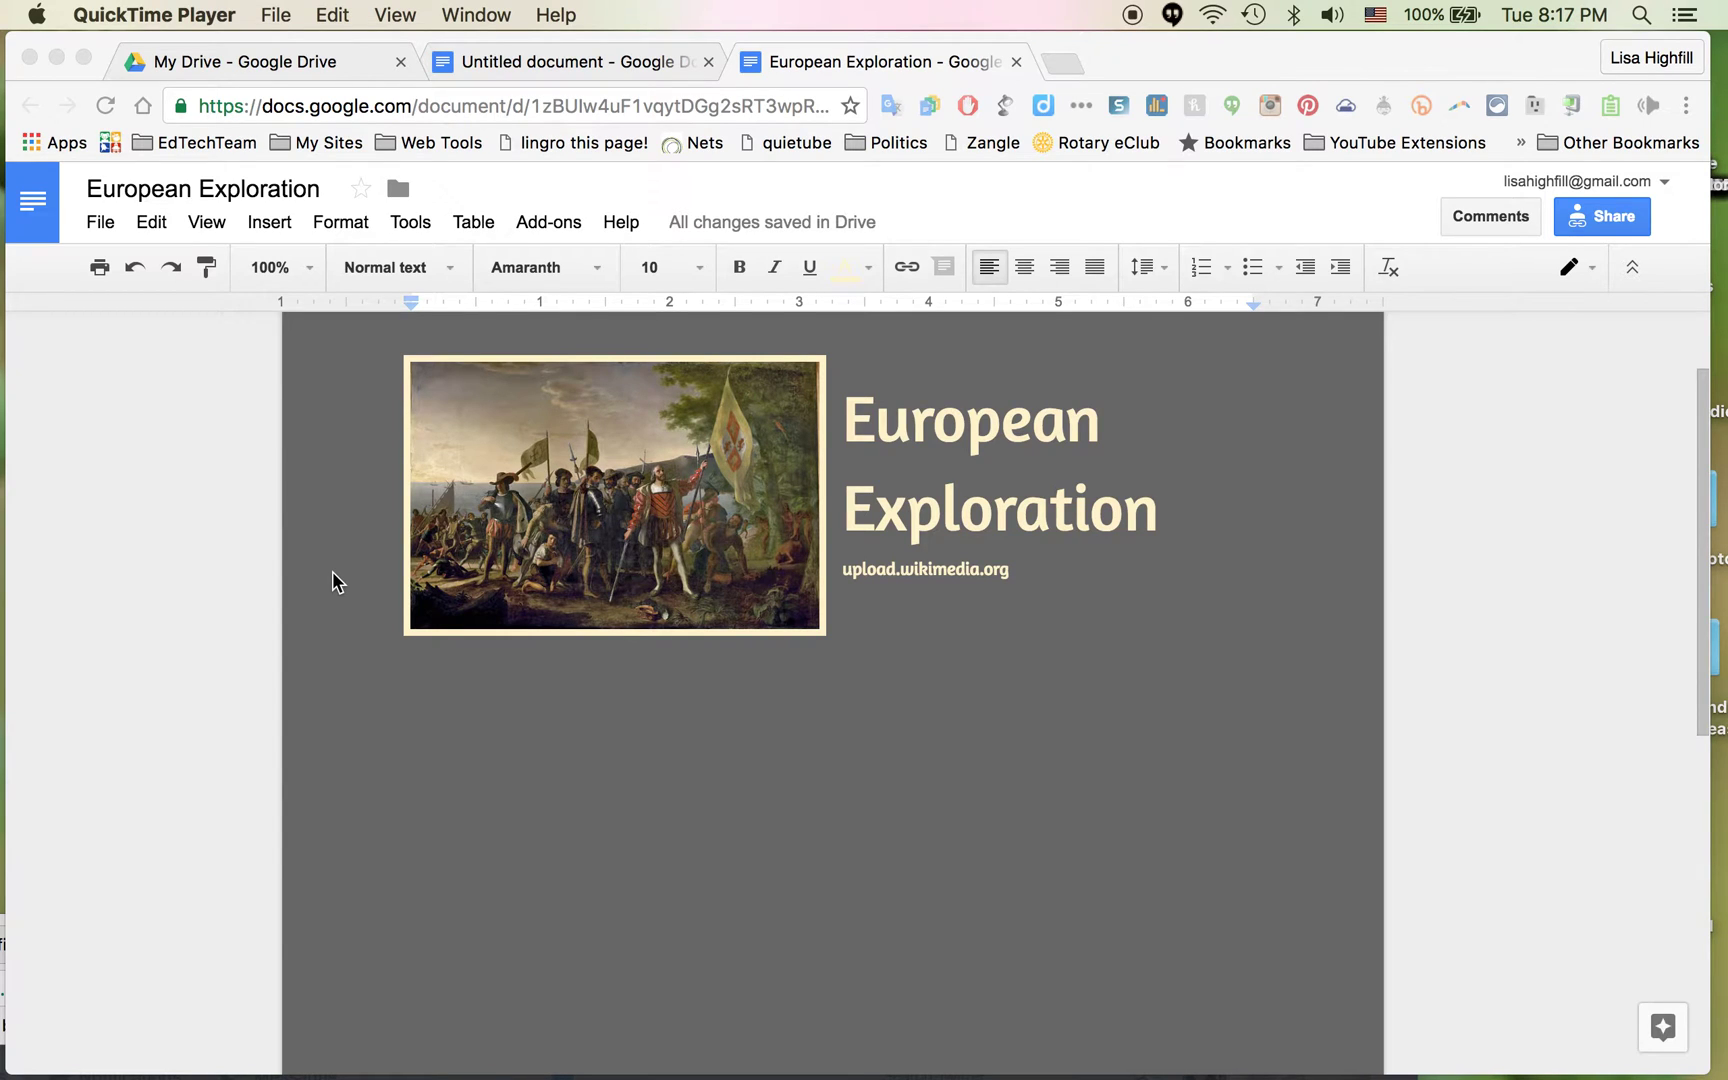
Below the explorers image, start inserting a table and choose a 2-column grid size
{"action": "scroll", "coordinate": [332, 571], "scroll_direction": "down", "scroll_amount": 1}
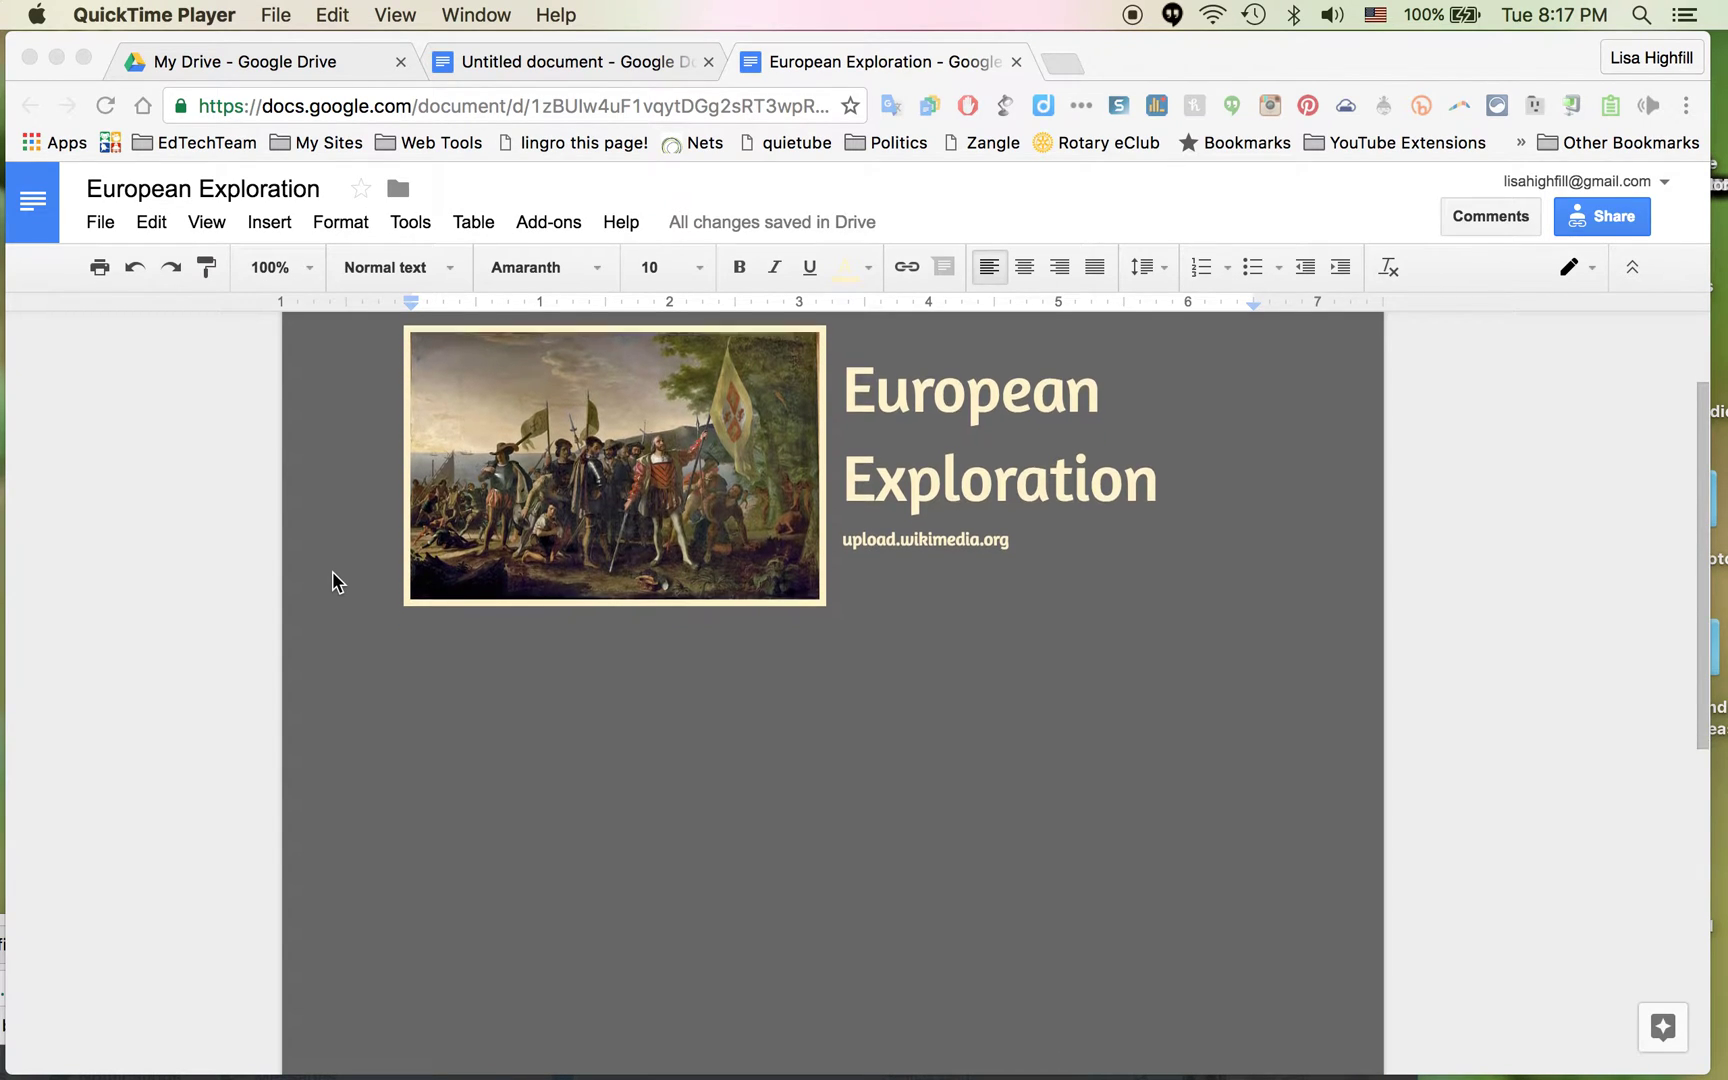
{"action": "left_click", "coordinate": [467, 224]}
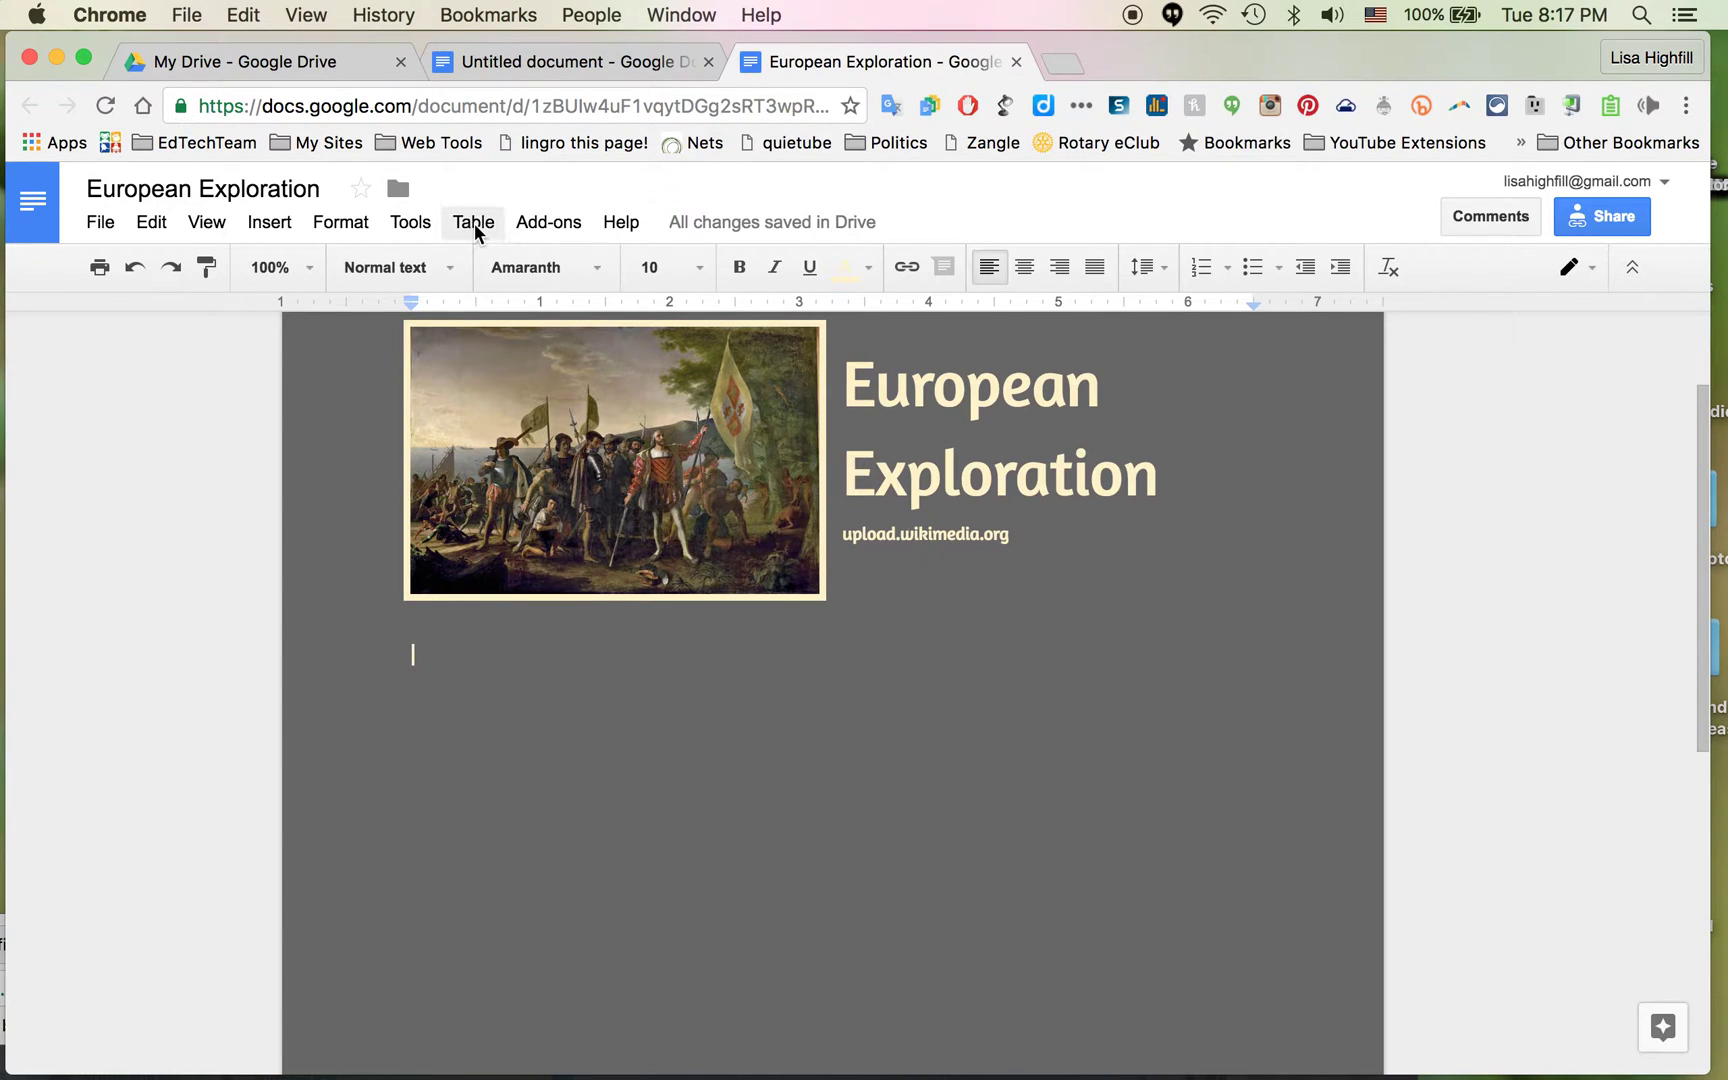
{"action": "left_click", "coordinate": [474, 223]}
{"action": "mouse_move", "coordinate": [493, 272]}
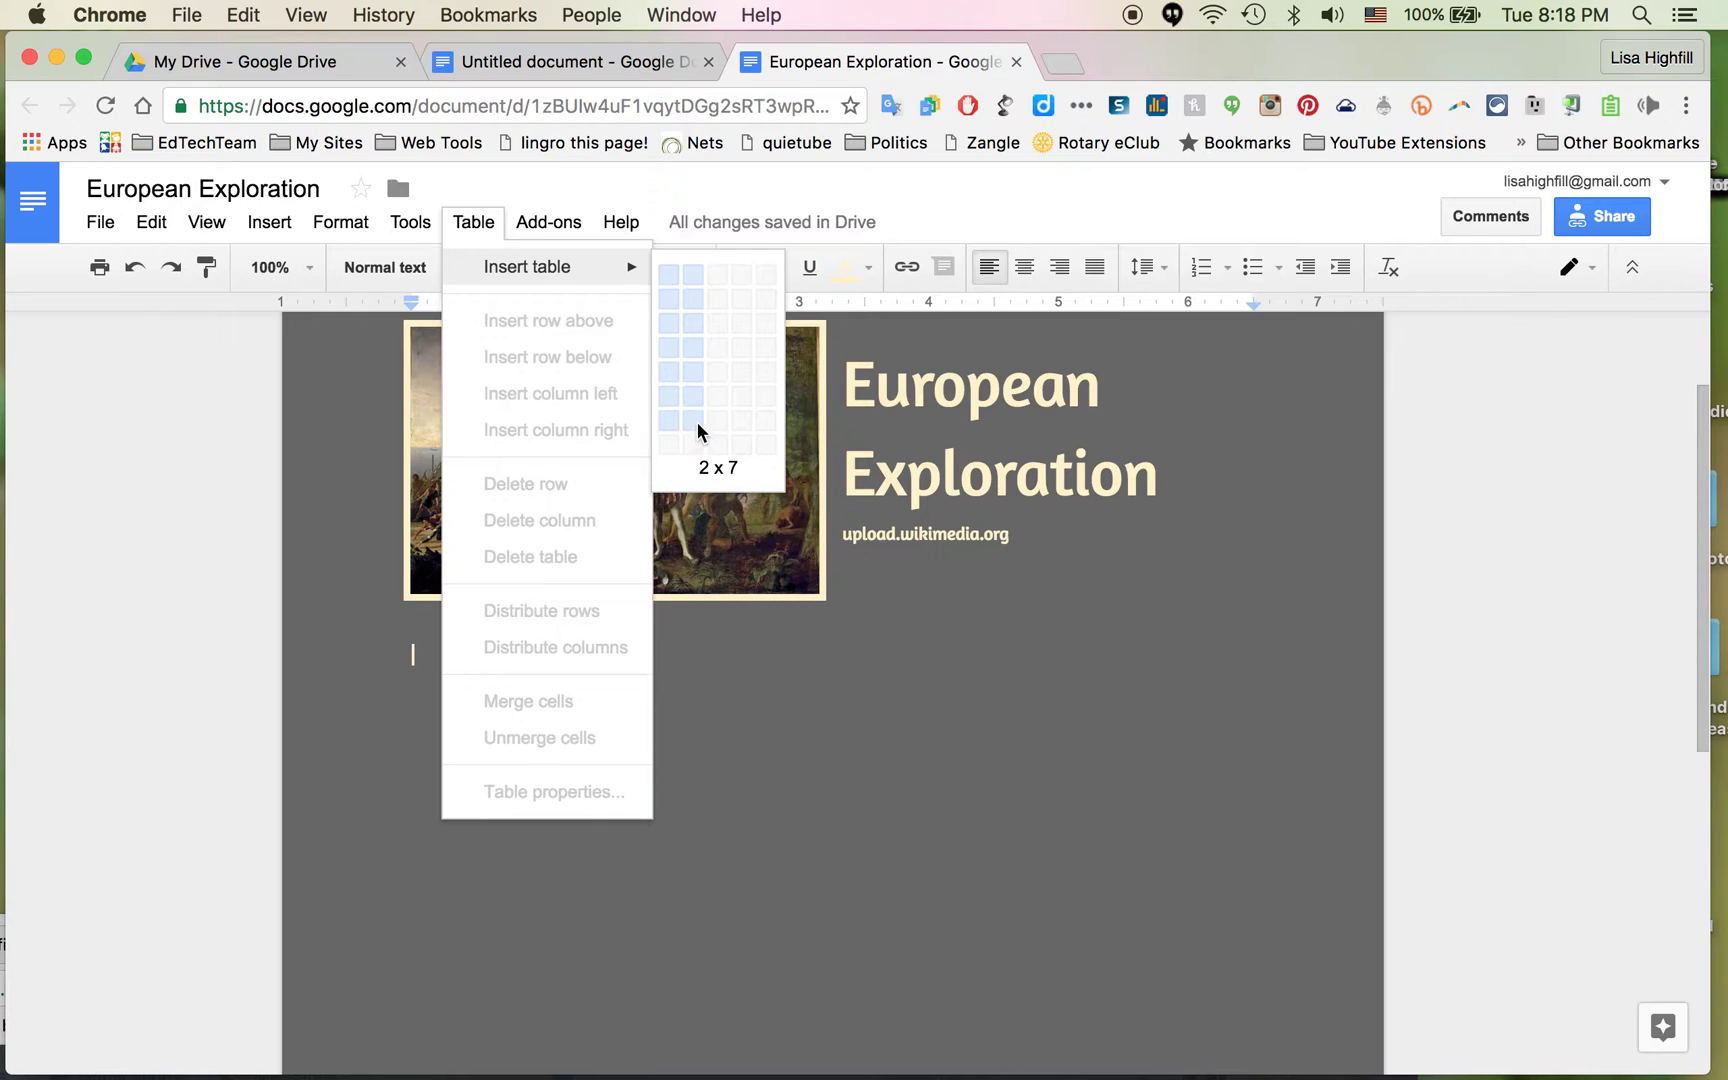
Insert the two-column table and give all its cells a white background
{"action": "left_click", "coordinate": [697, 400]}
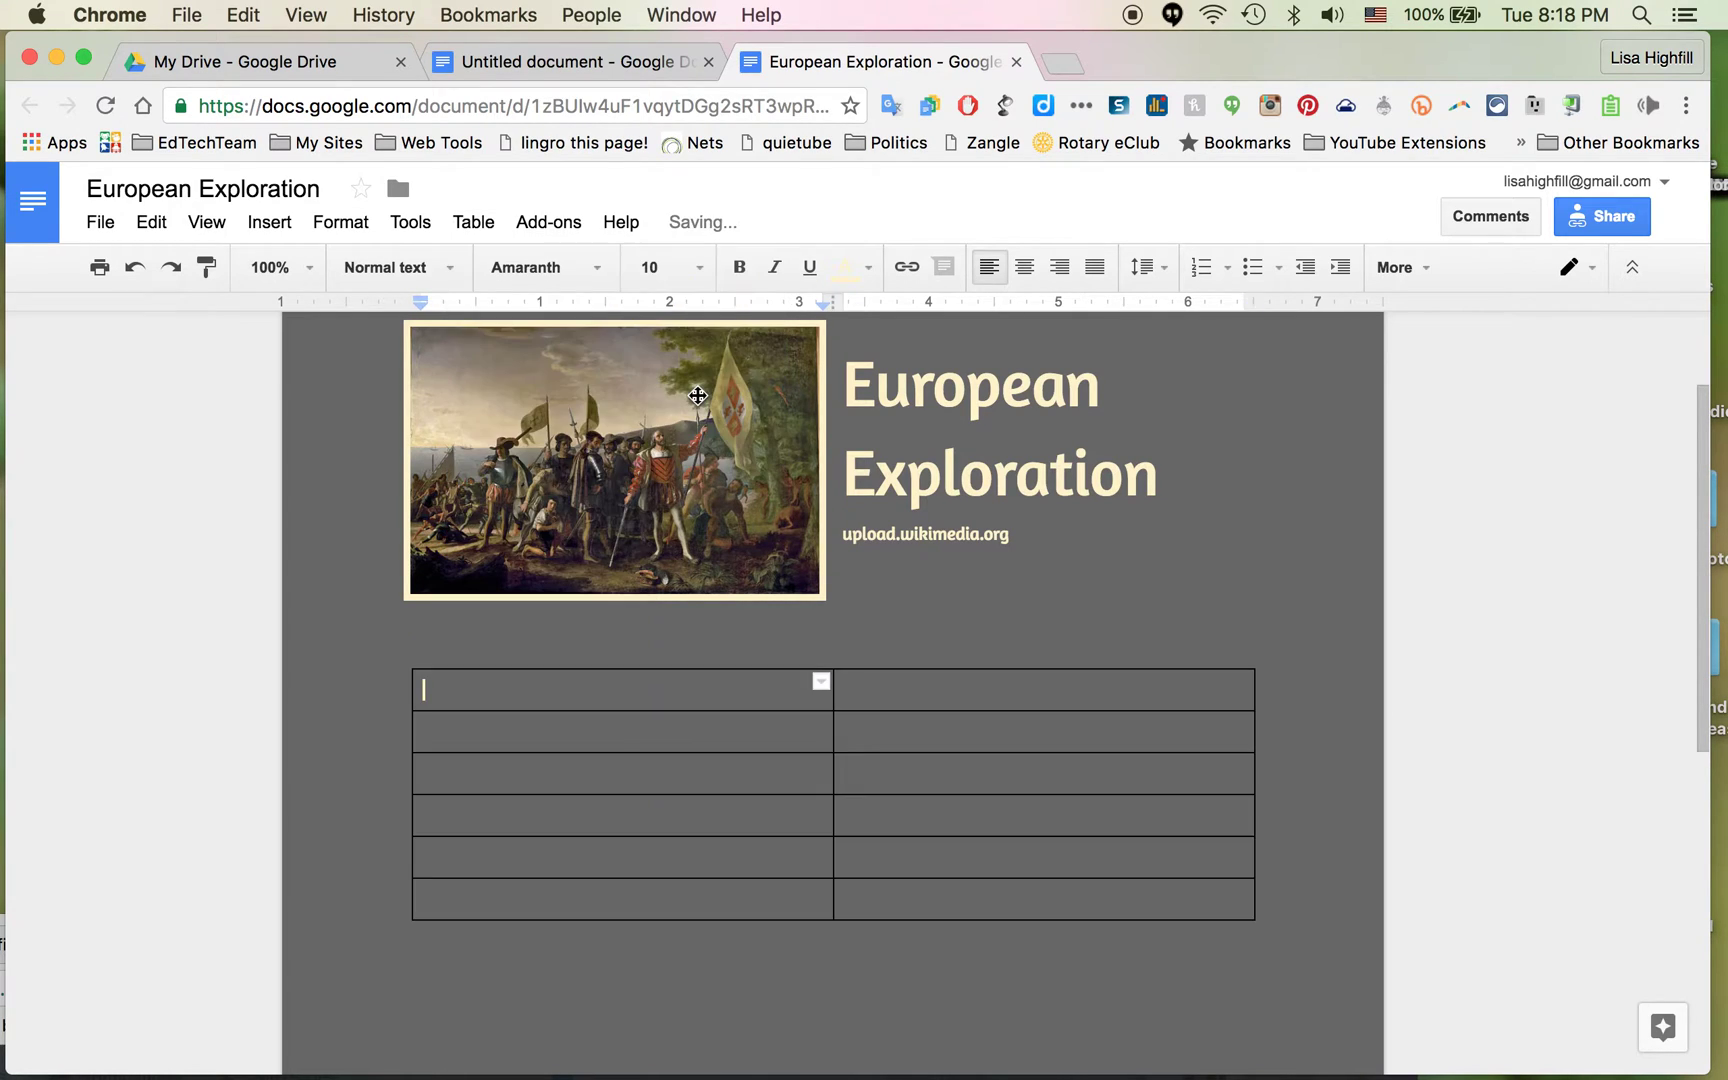
{"action": "scroll", "coordinate": [750, 862], "scroll_direction": "down", "scroll_amount": 3}
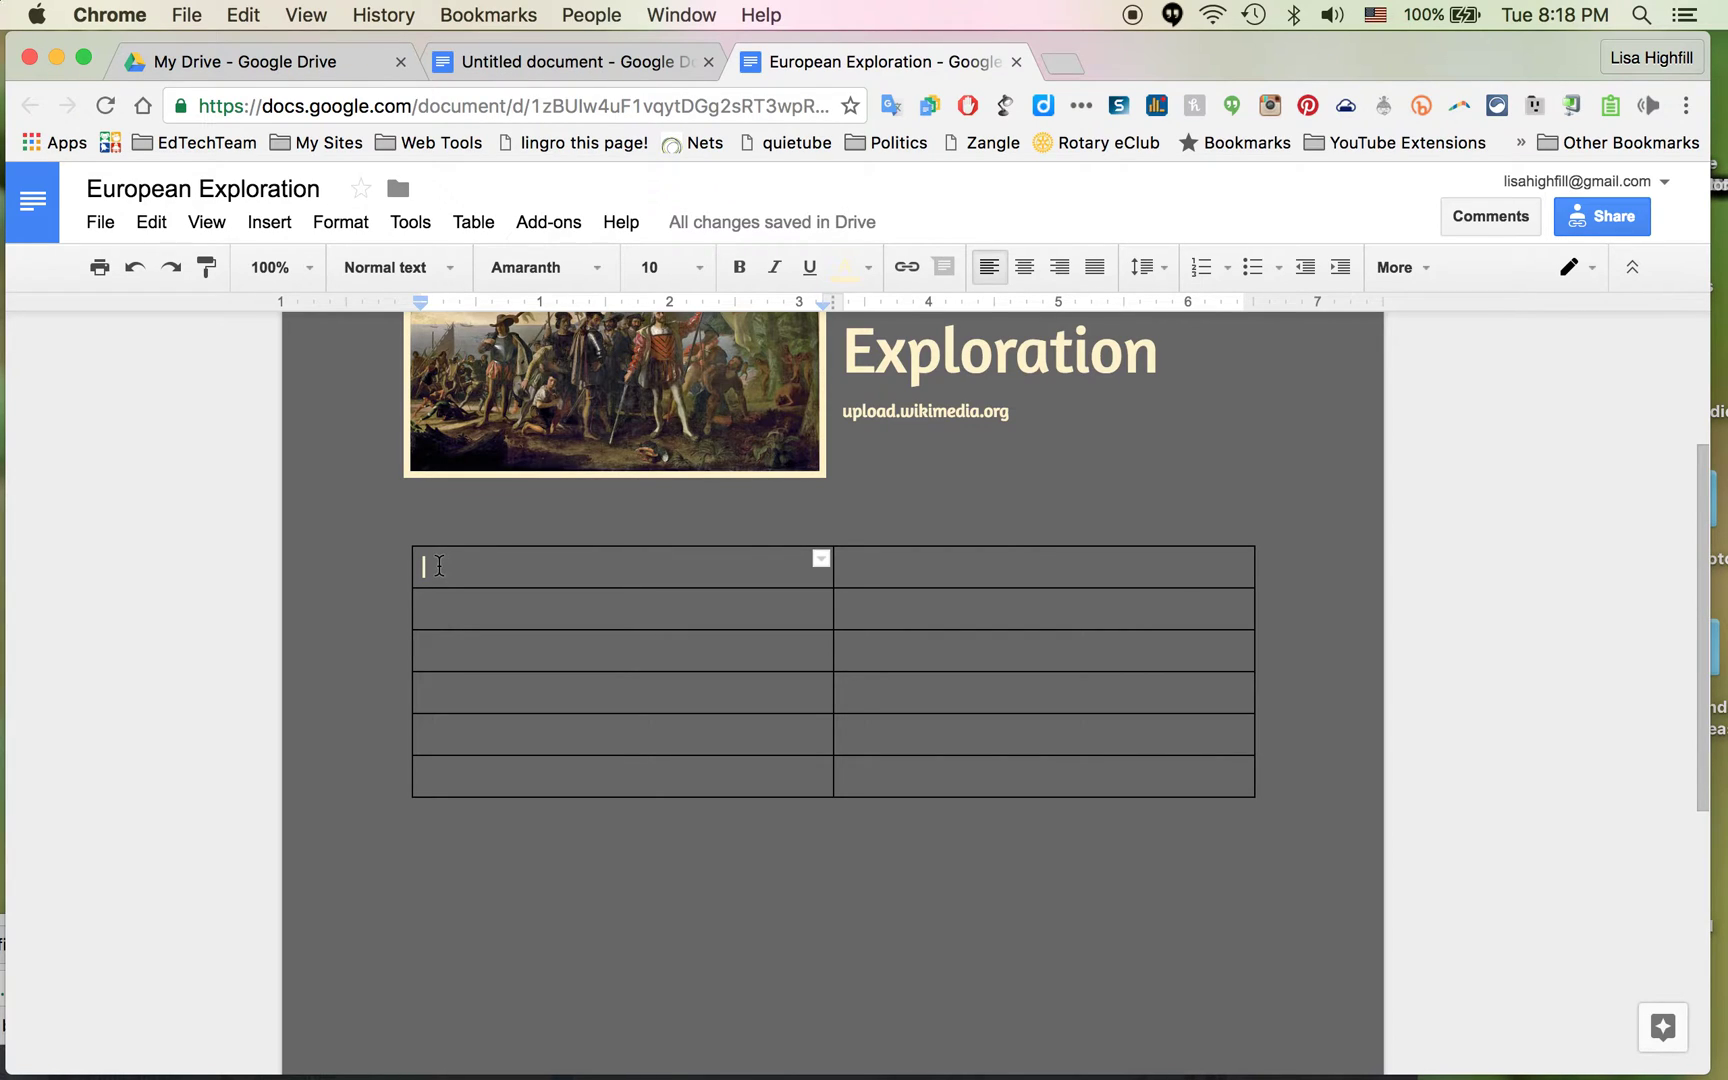
{"action": "left_click_drag", "start_coordinate": [439, 565], "coordinate": [1150, 781]}
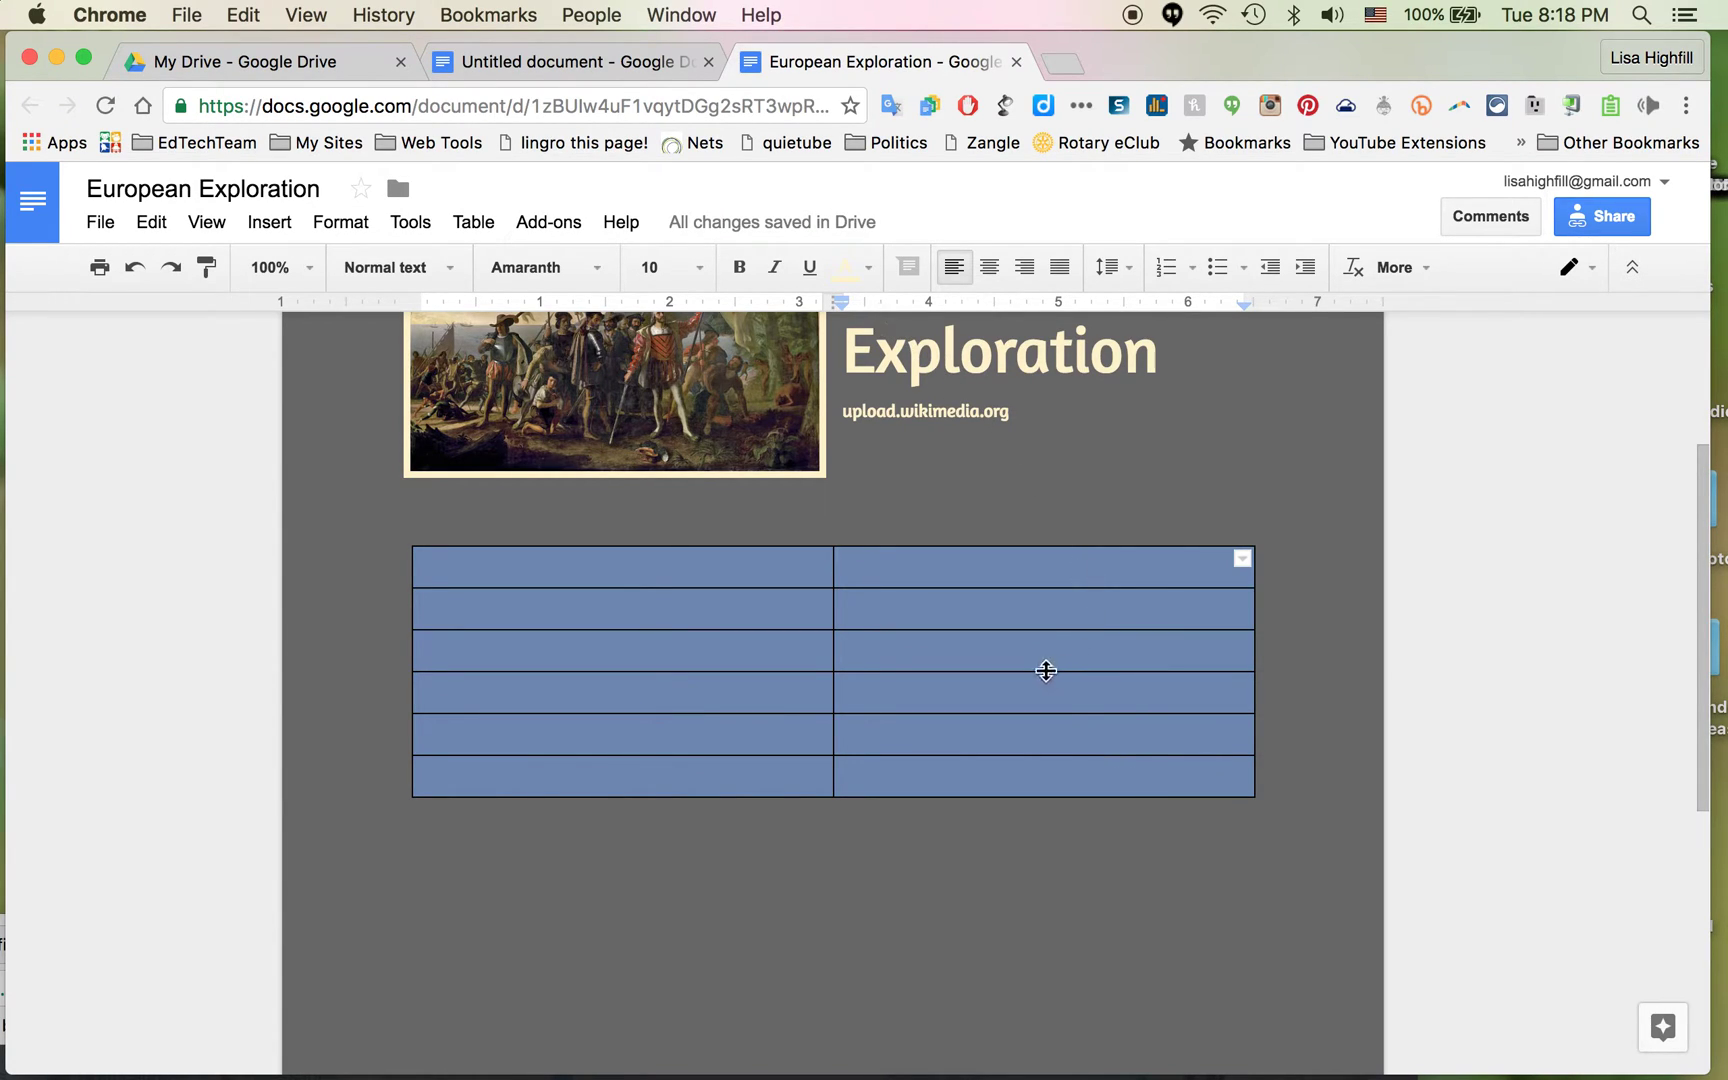
{"action": "left_click", "coordinate": [1396, 269]}
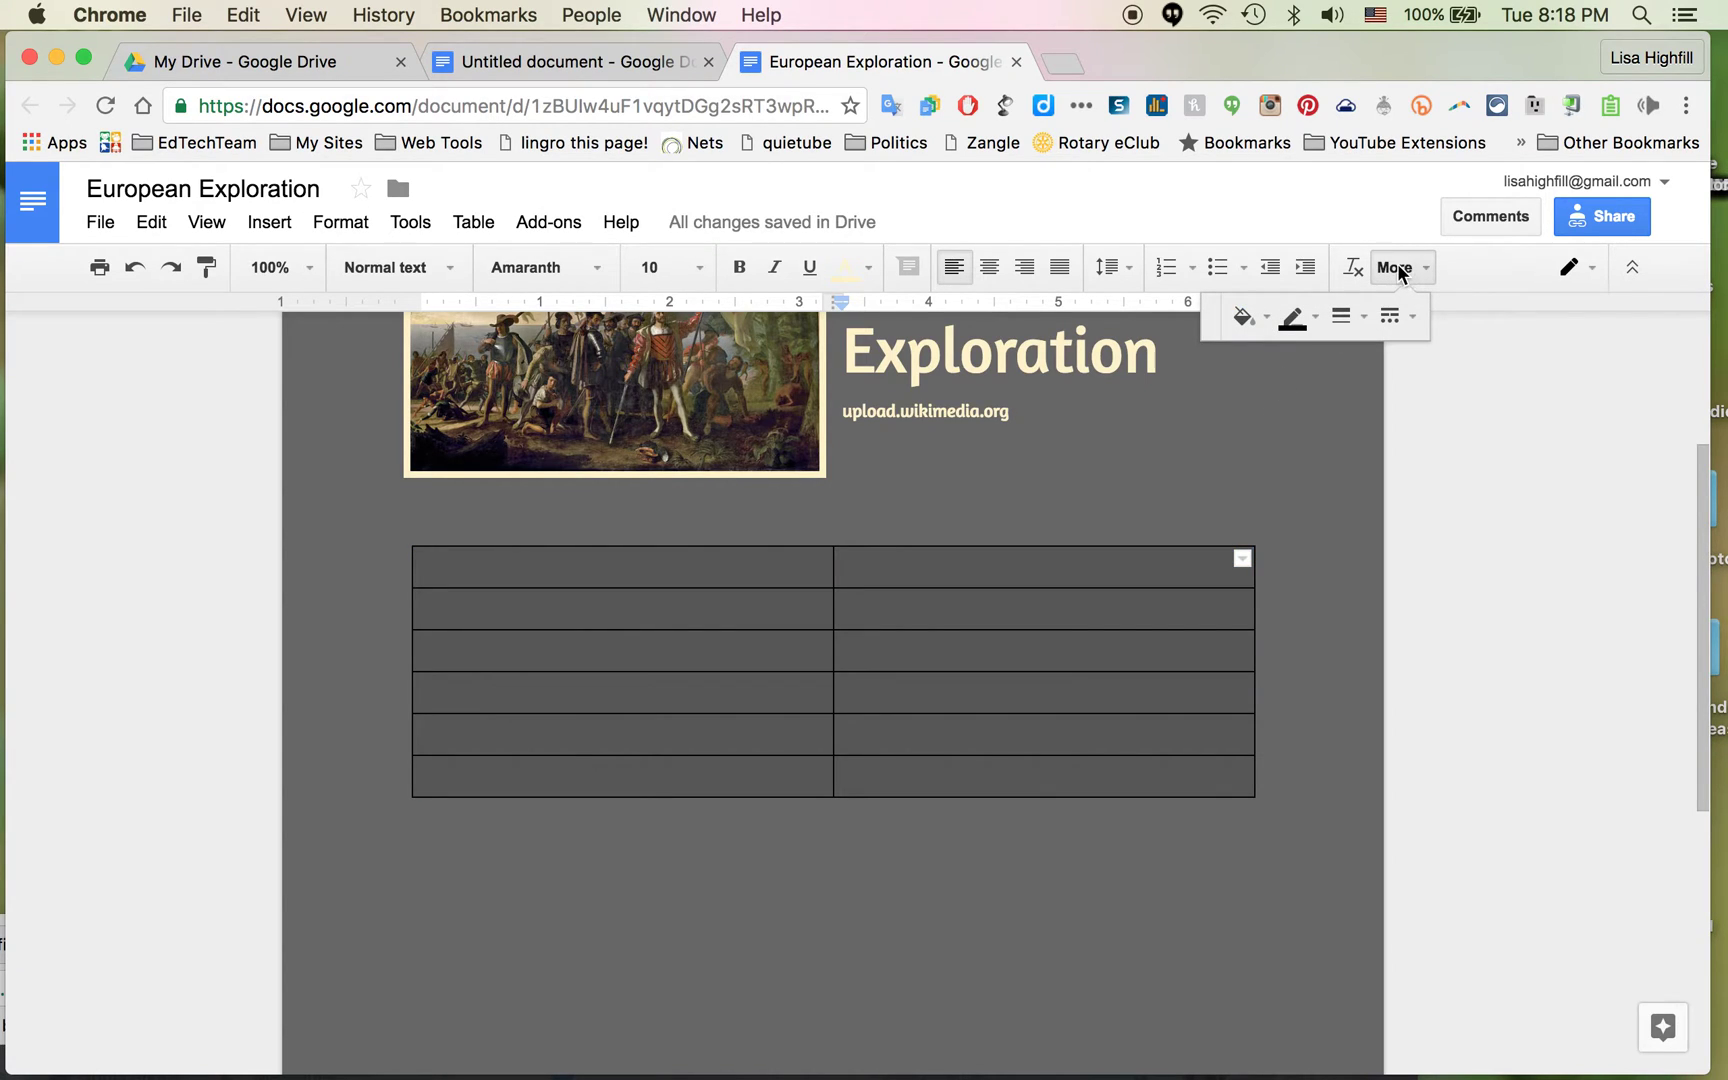
{"action": "left_click", "coordinate": [1246, 318]}
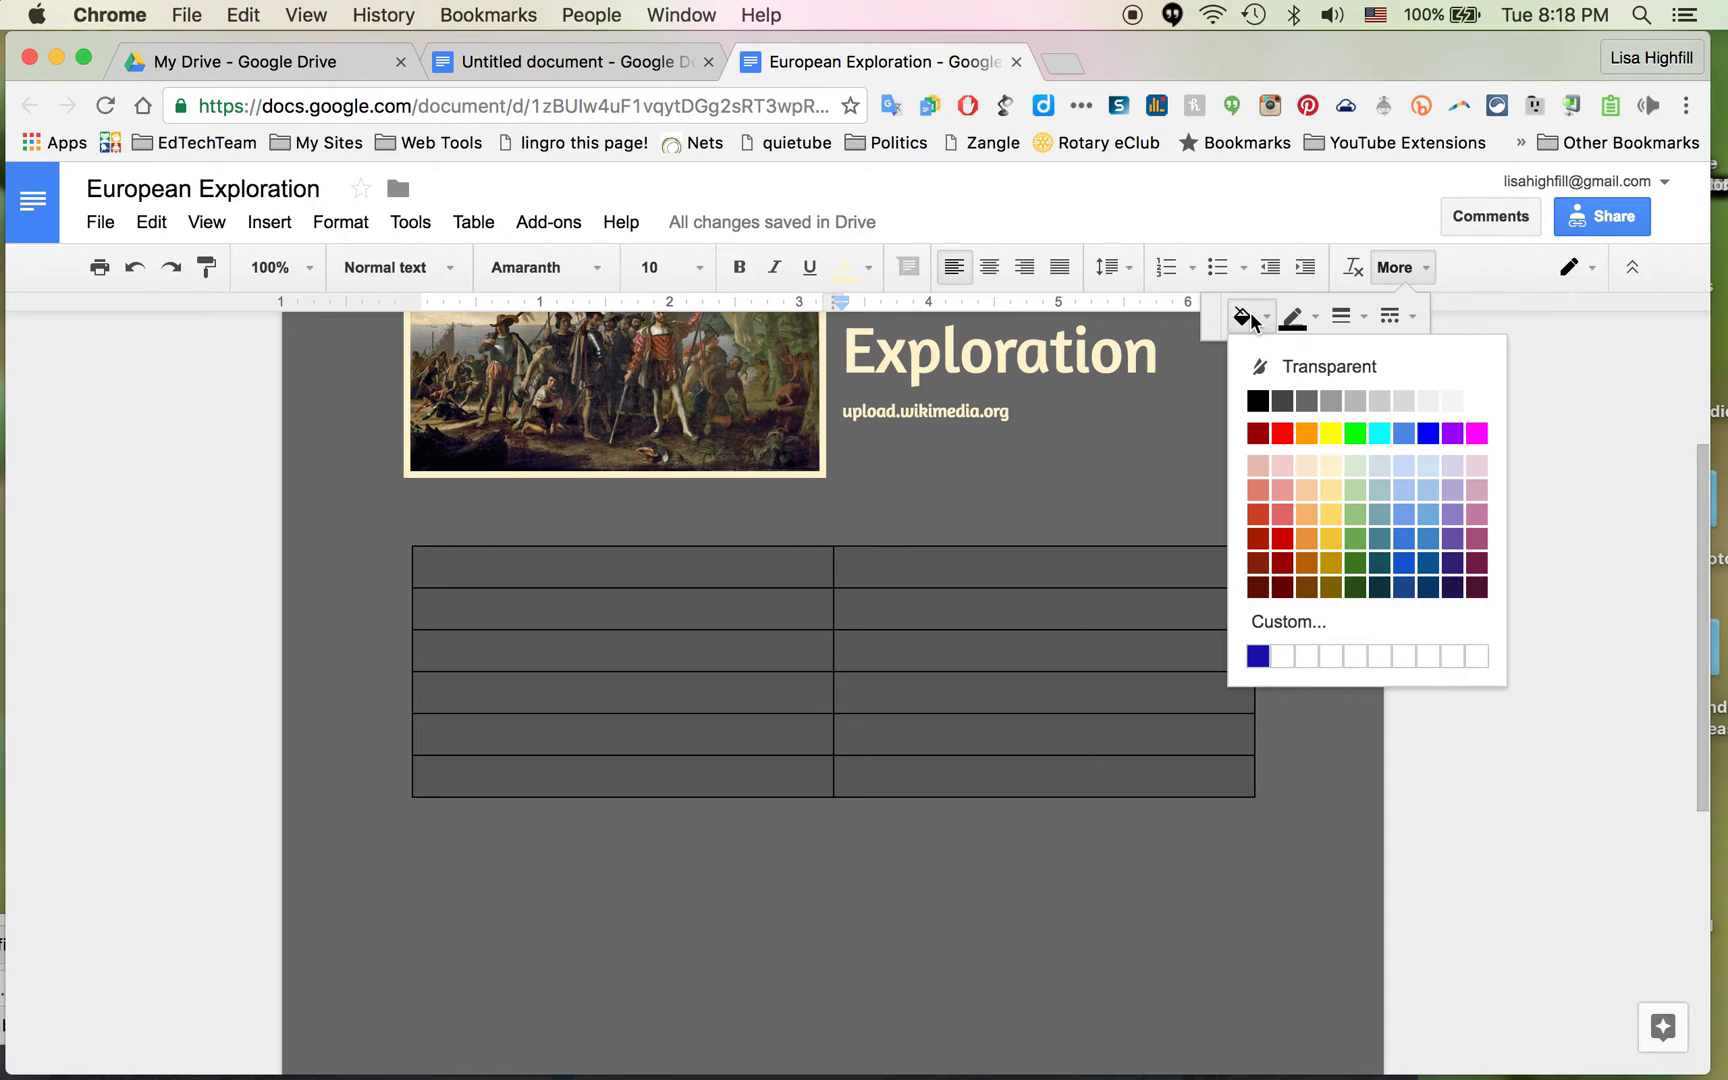
{"action": "left_click", "coordinate": [1476, 403]}
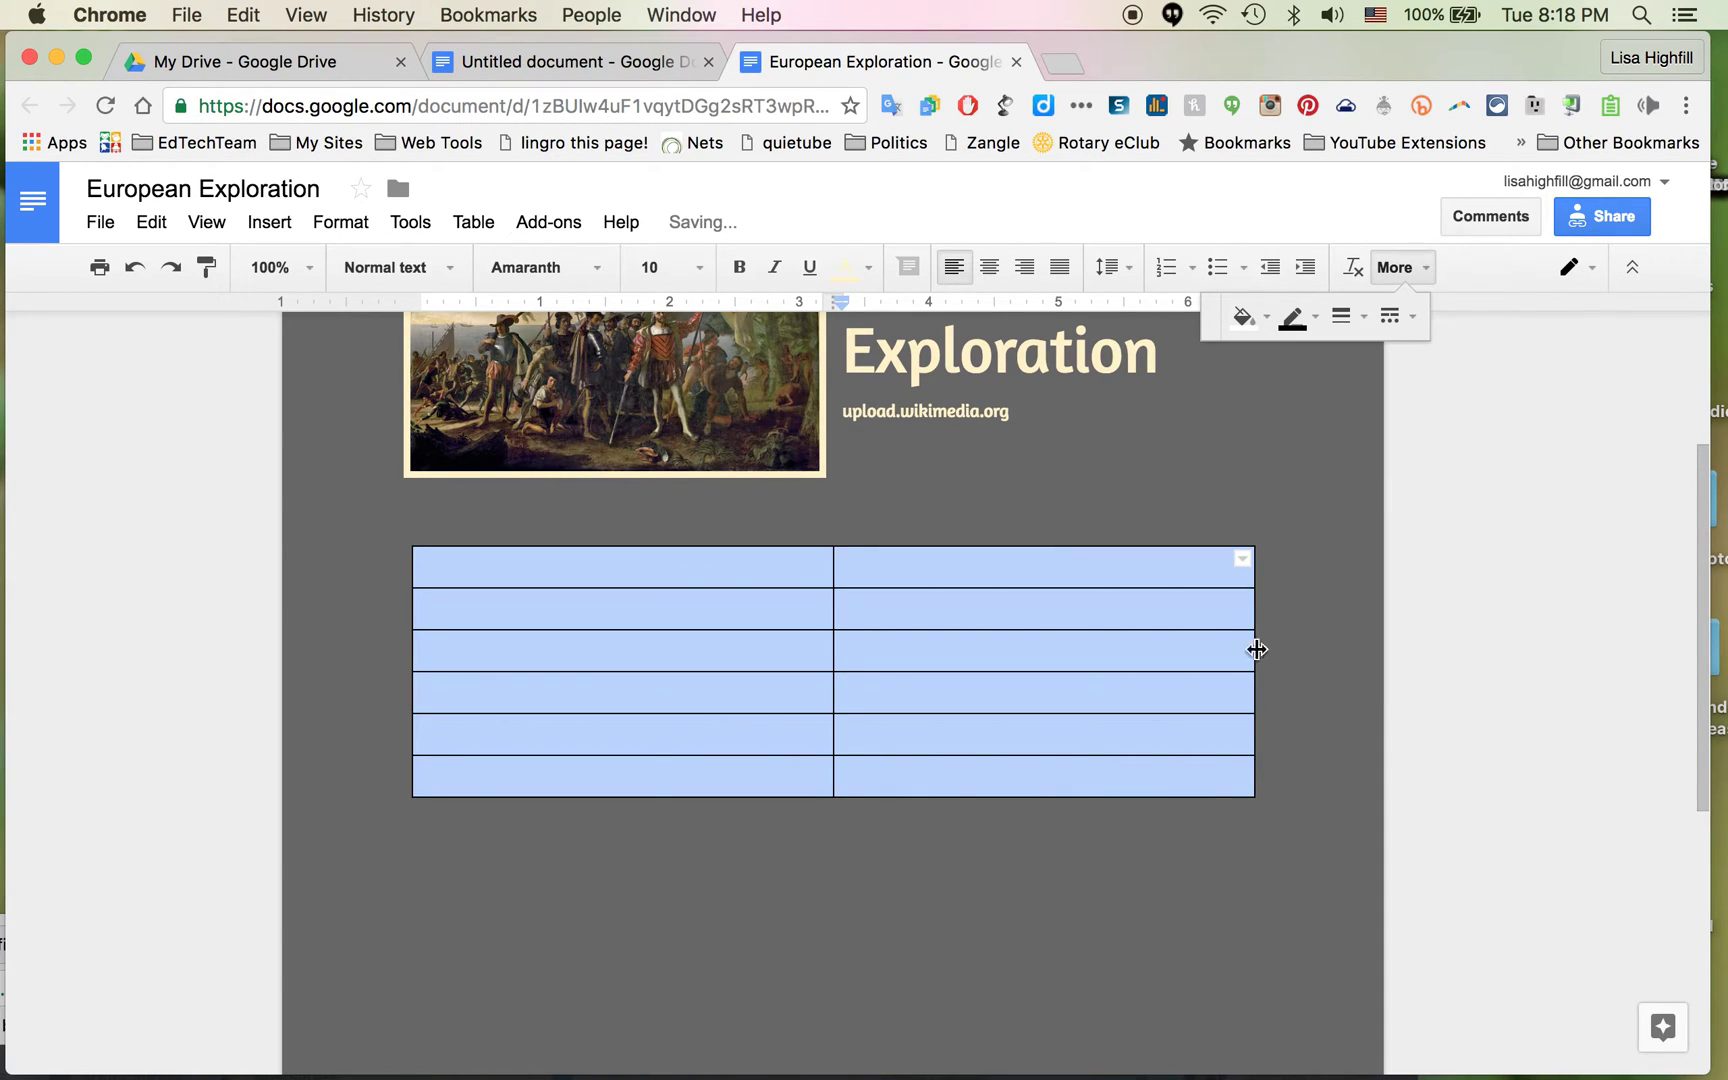
{"action": "left_click", "coordinate": [875, 863]}
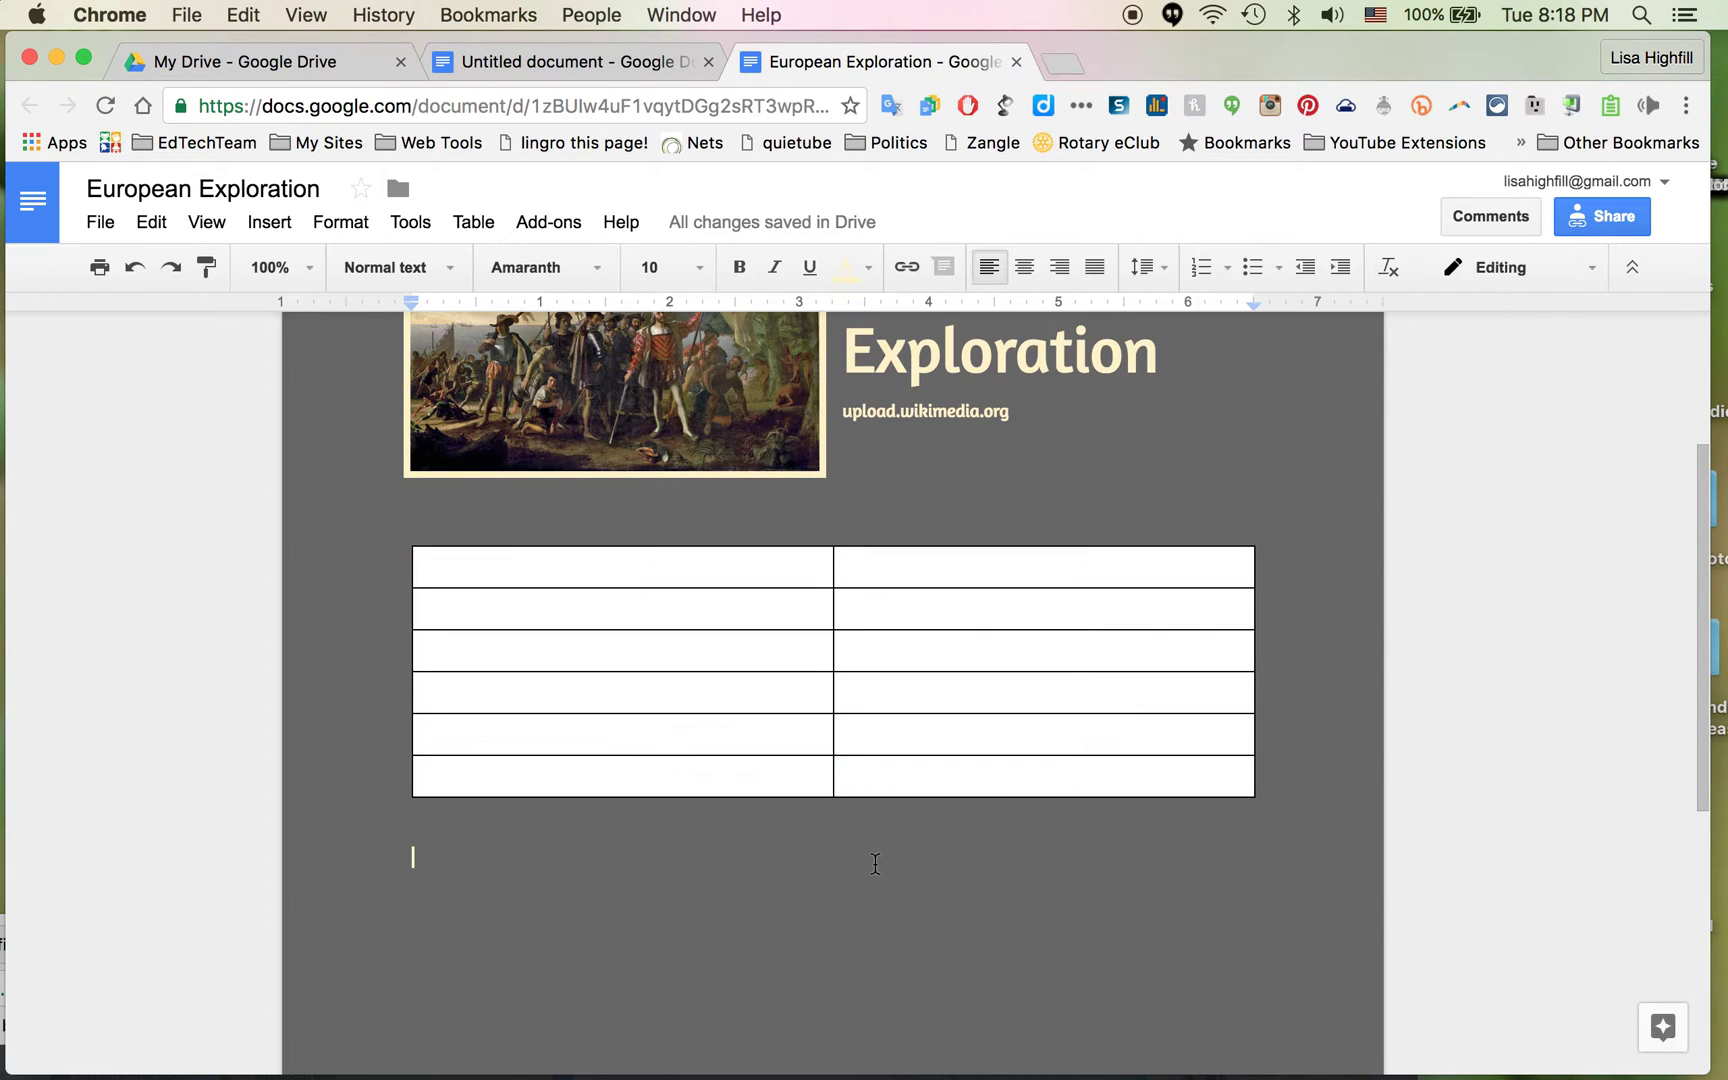
Fill both cells of the table's top row with a yellow background
{"action": "scroll", "coordinate": [875, 863], "scroll_direction": "up", "scroll_amount": 3}
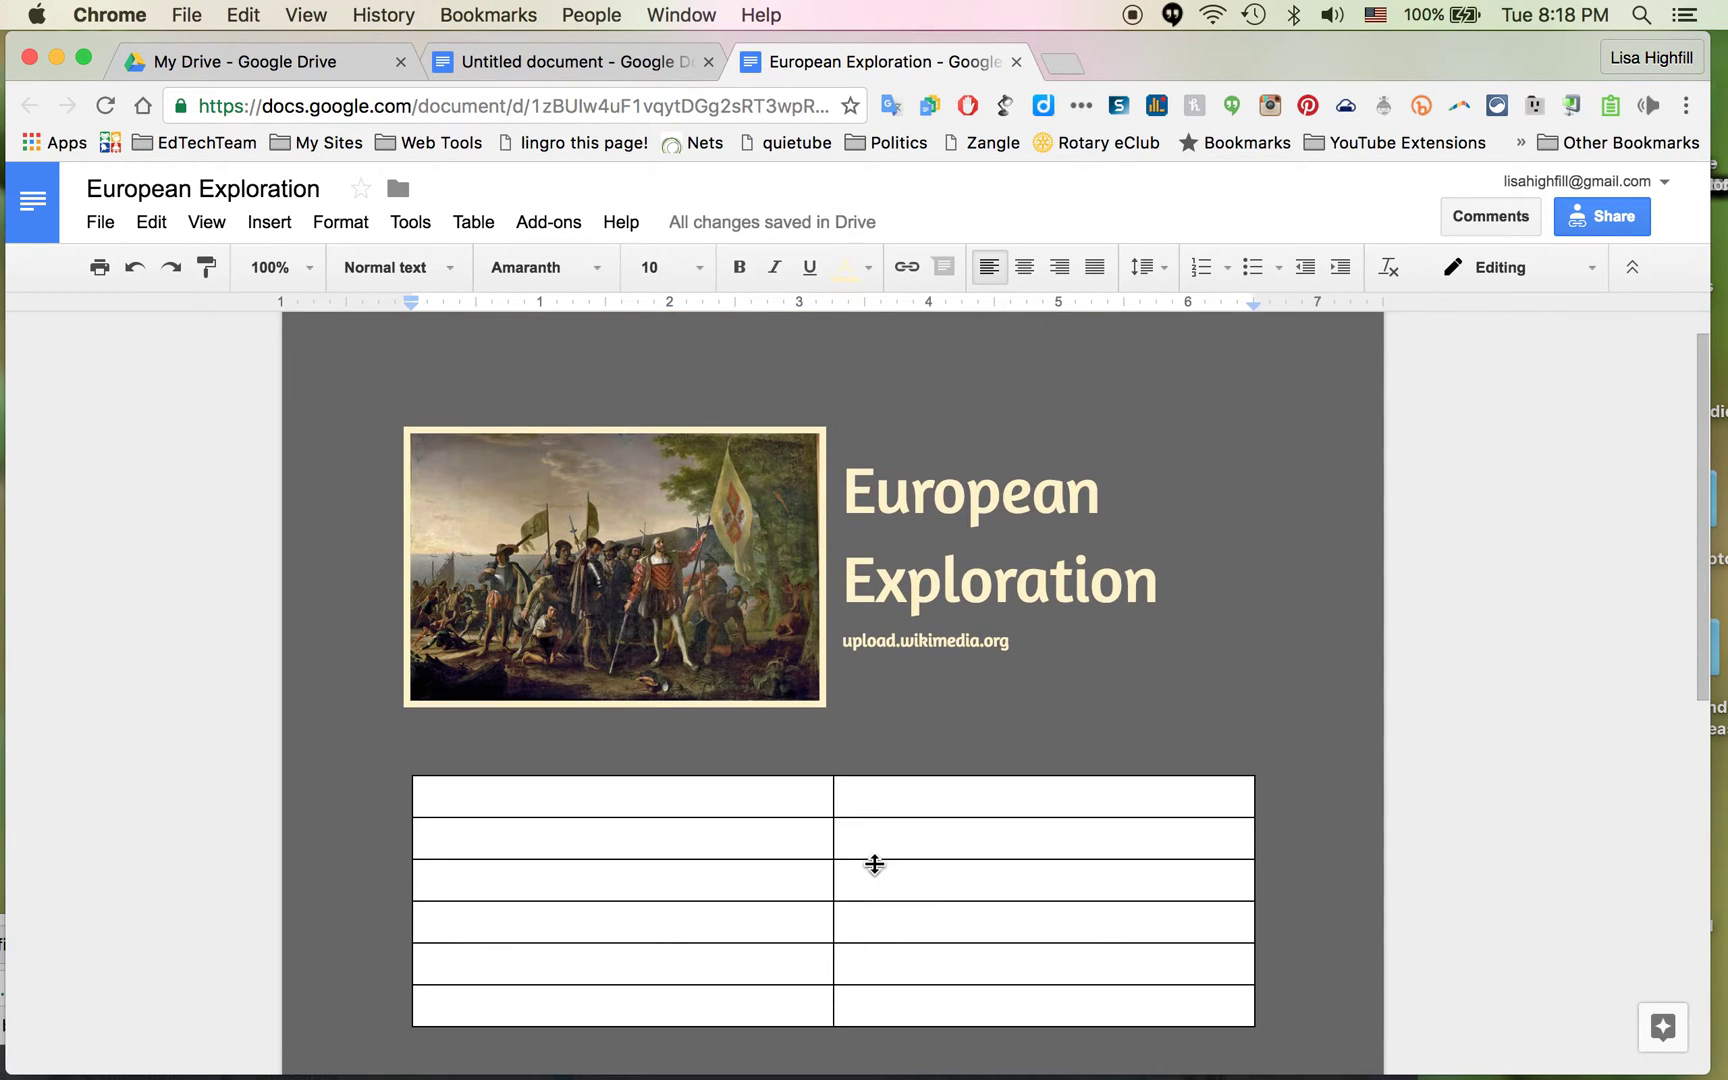
{"action": "scroll", "coordinate": [875, 863], "scroll_direction": "down", "scroll_amount": 3}
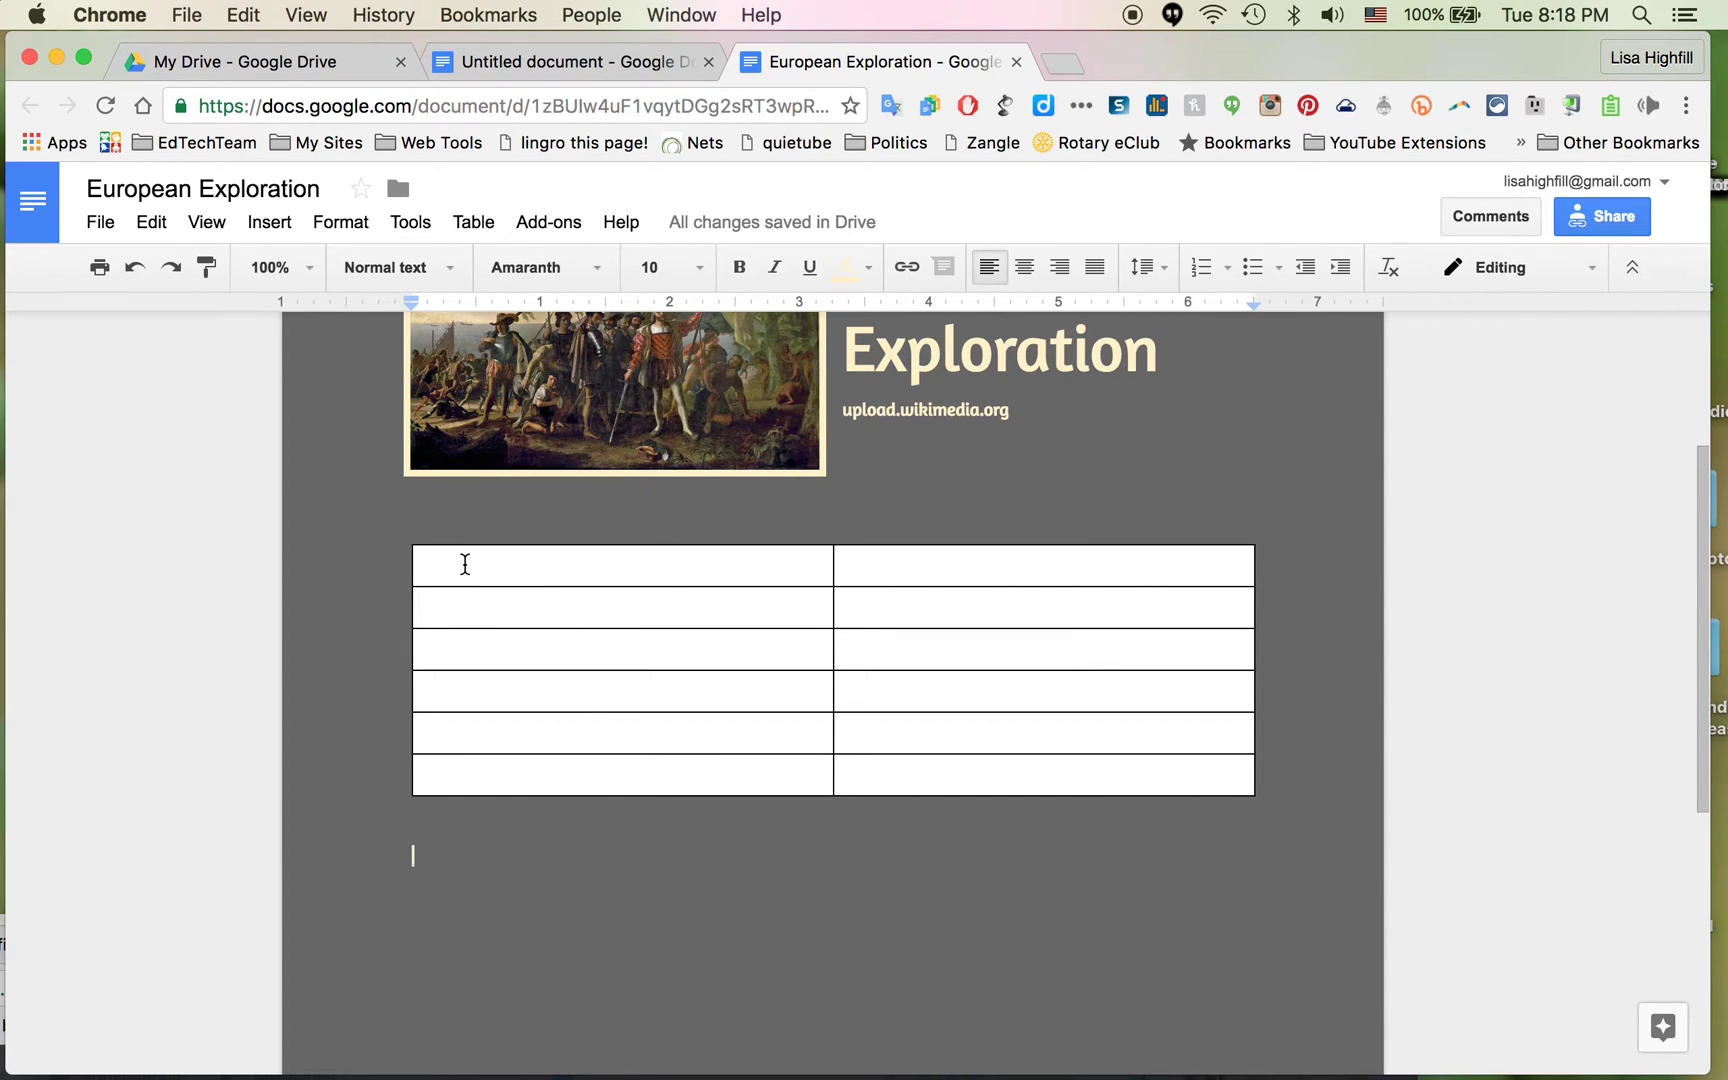
{"action": "left_click", "coordinate": [430, 565]}
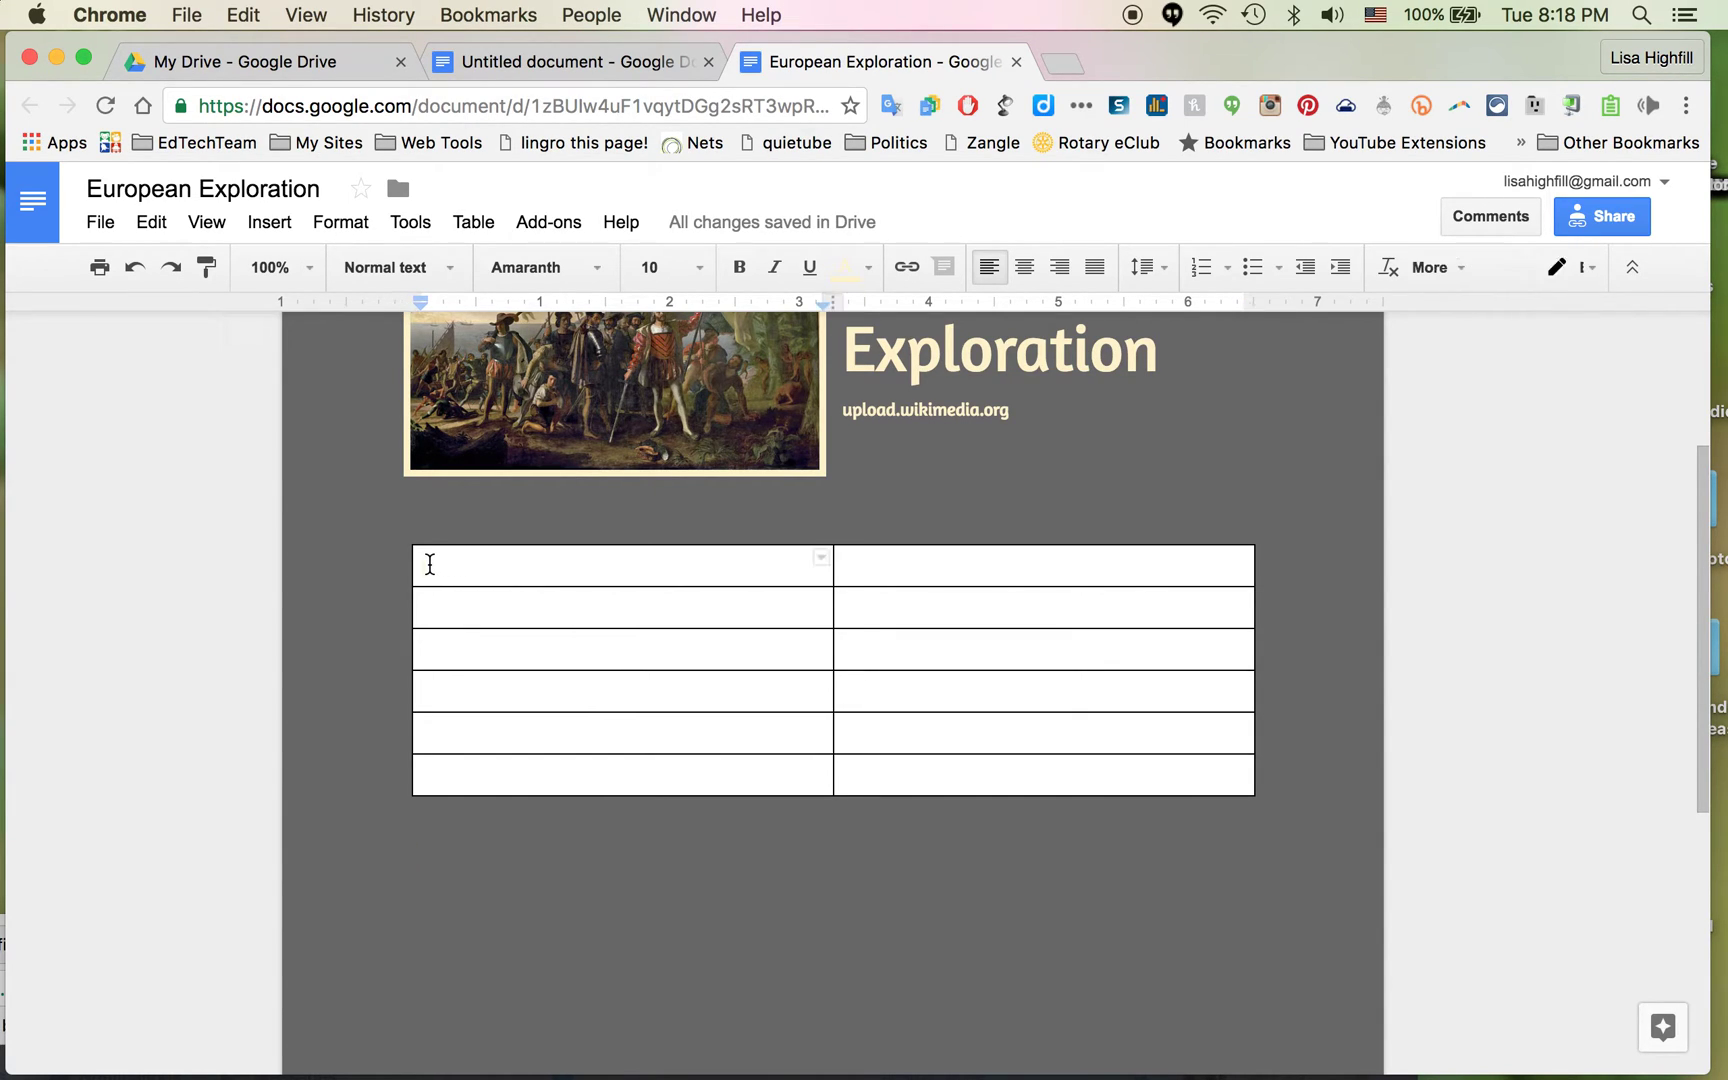
{"action": "left_click_drag", "start_coordinate": [430, 565], "coordinate": [999, 567]}
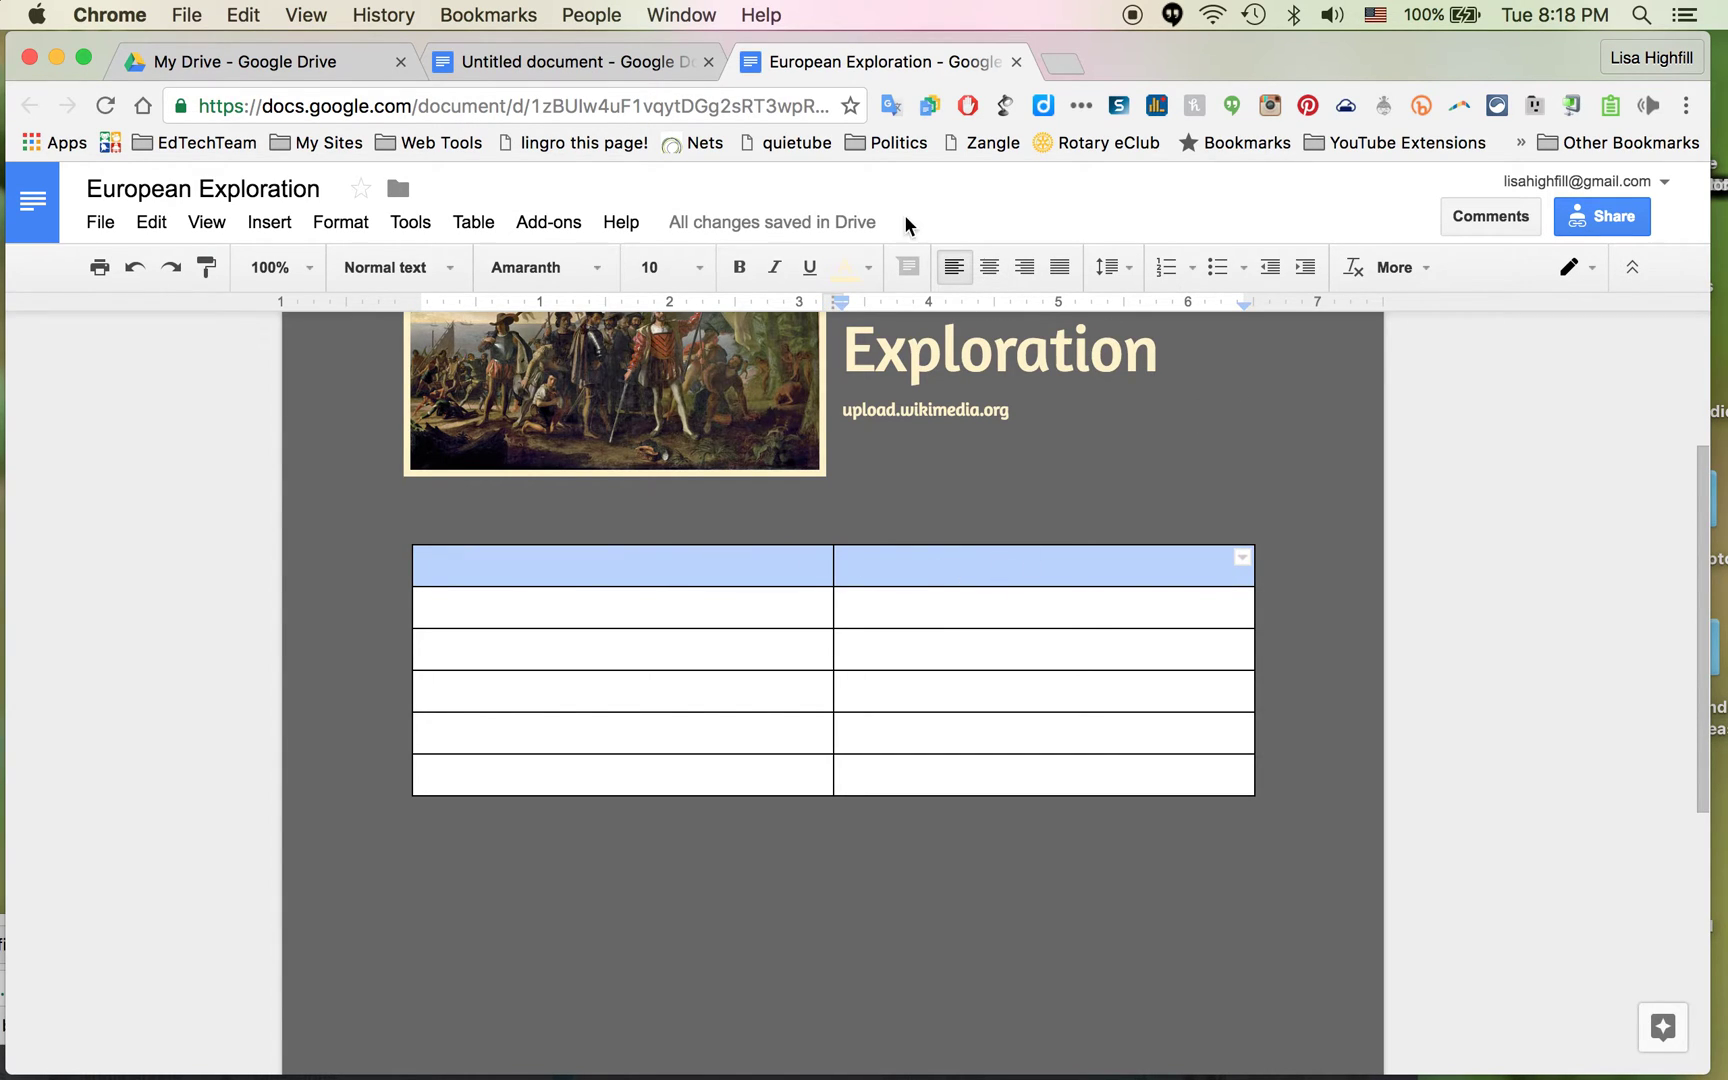
{"action": "left_click", "coordinate": [1399, 265]}
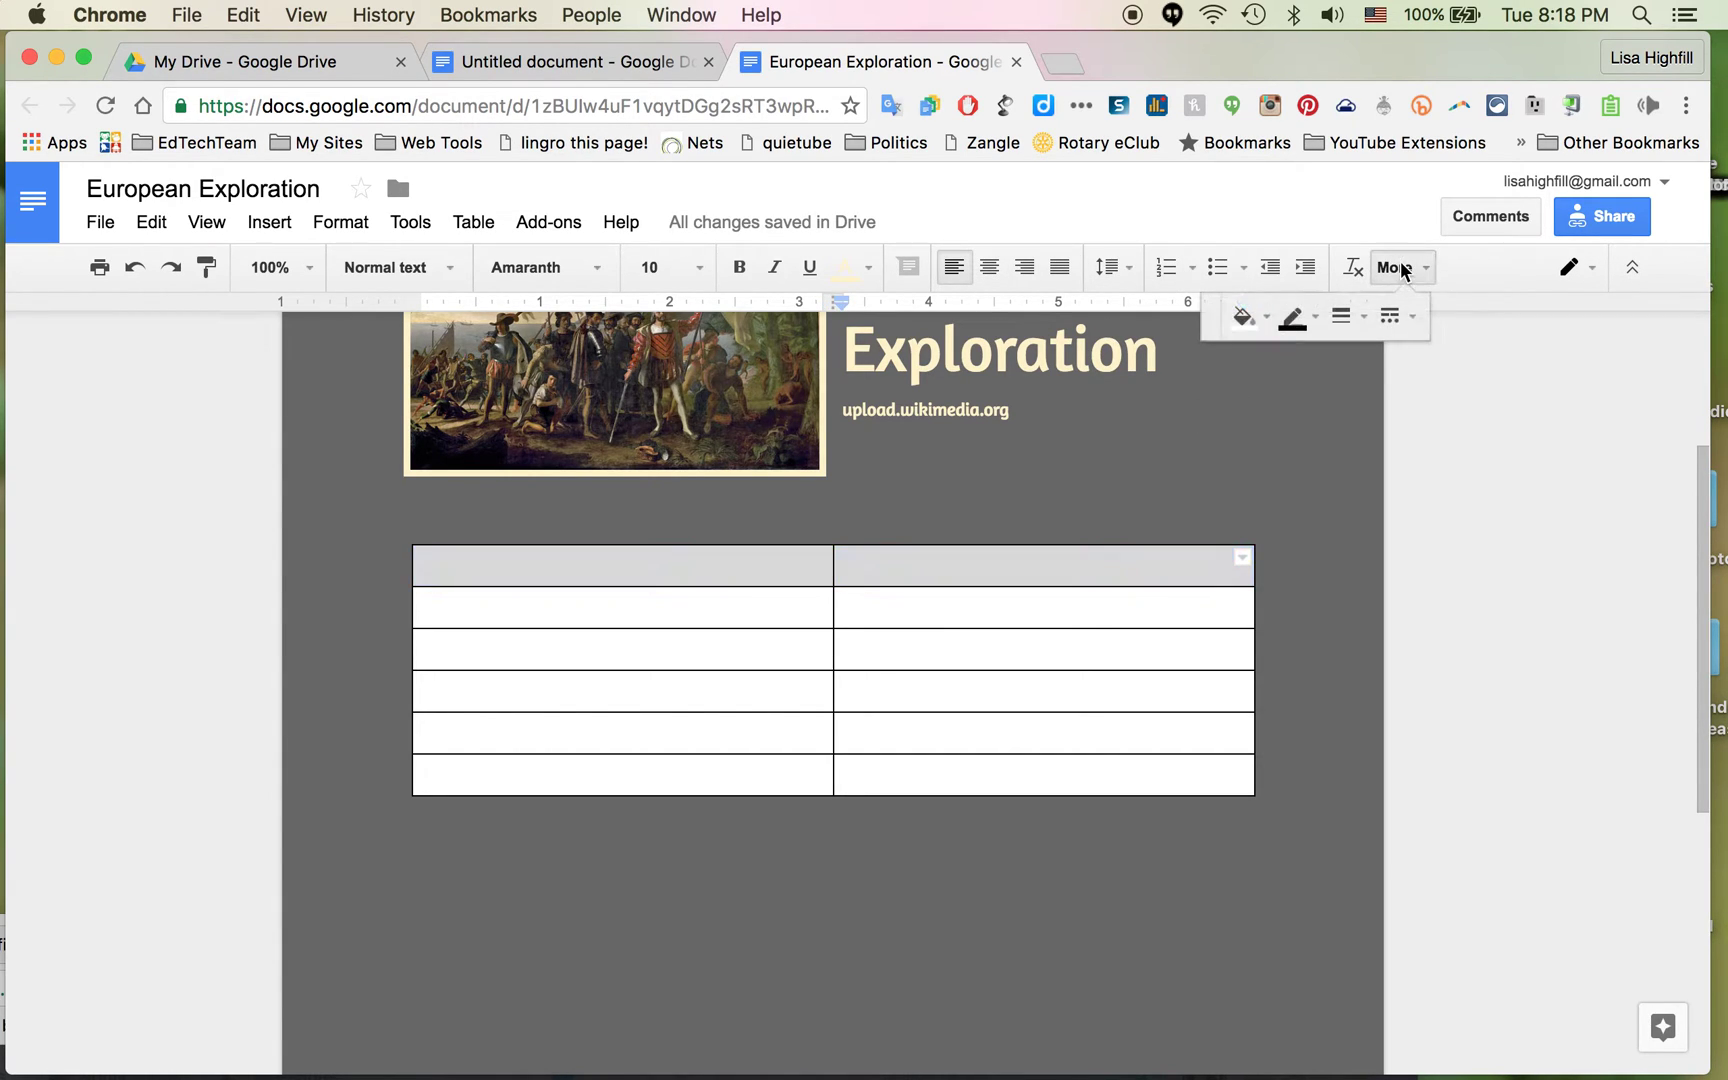
{"action": "left_click", "coordinate": [1246, 316]}
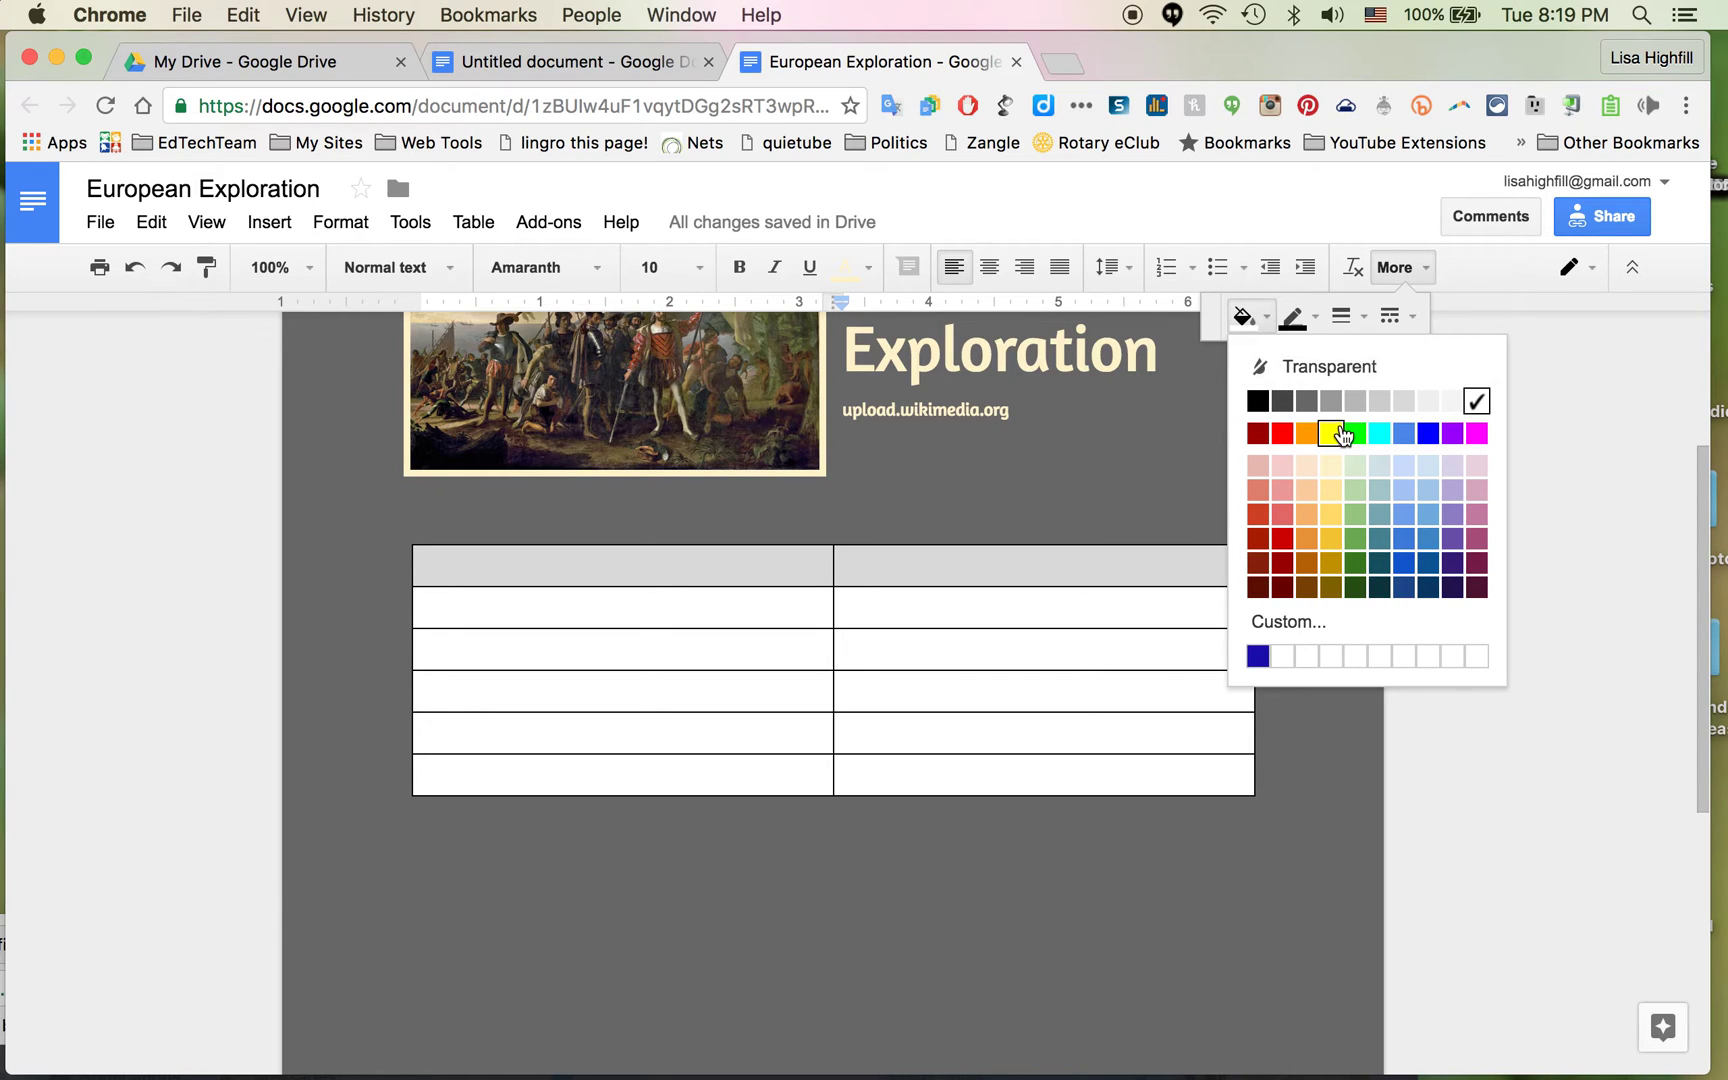
{"action": "left_click", "coordinate": [1331, 513]}
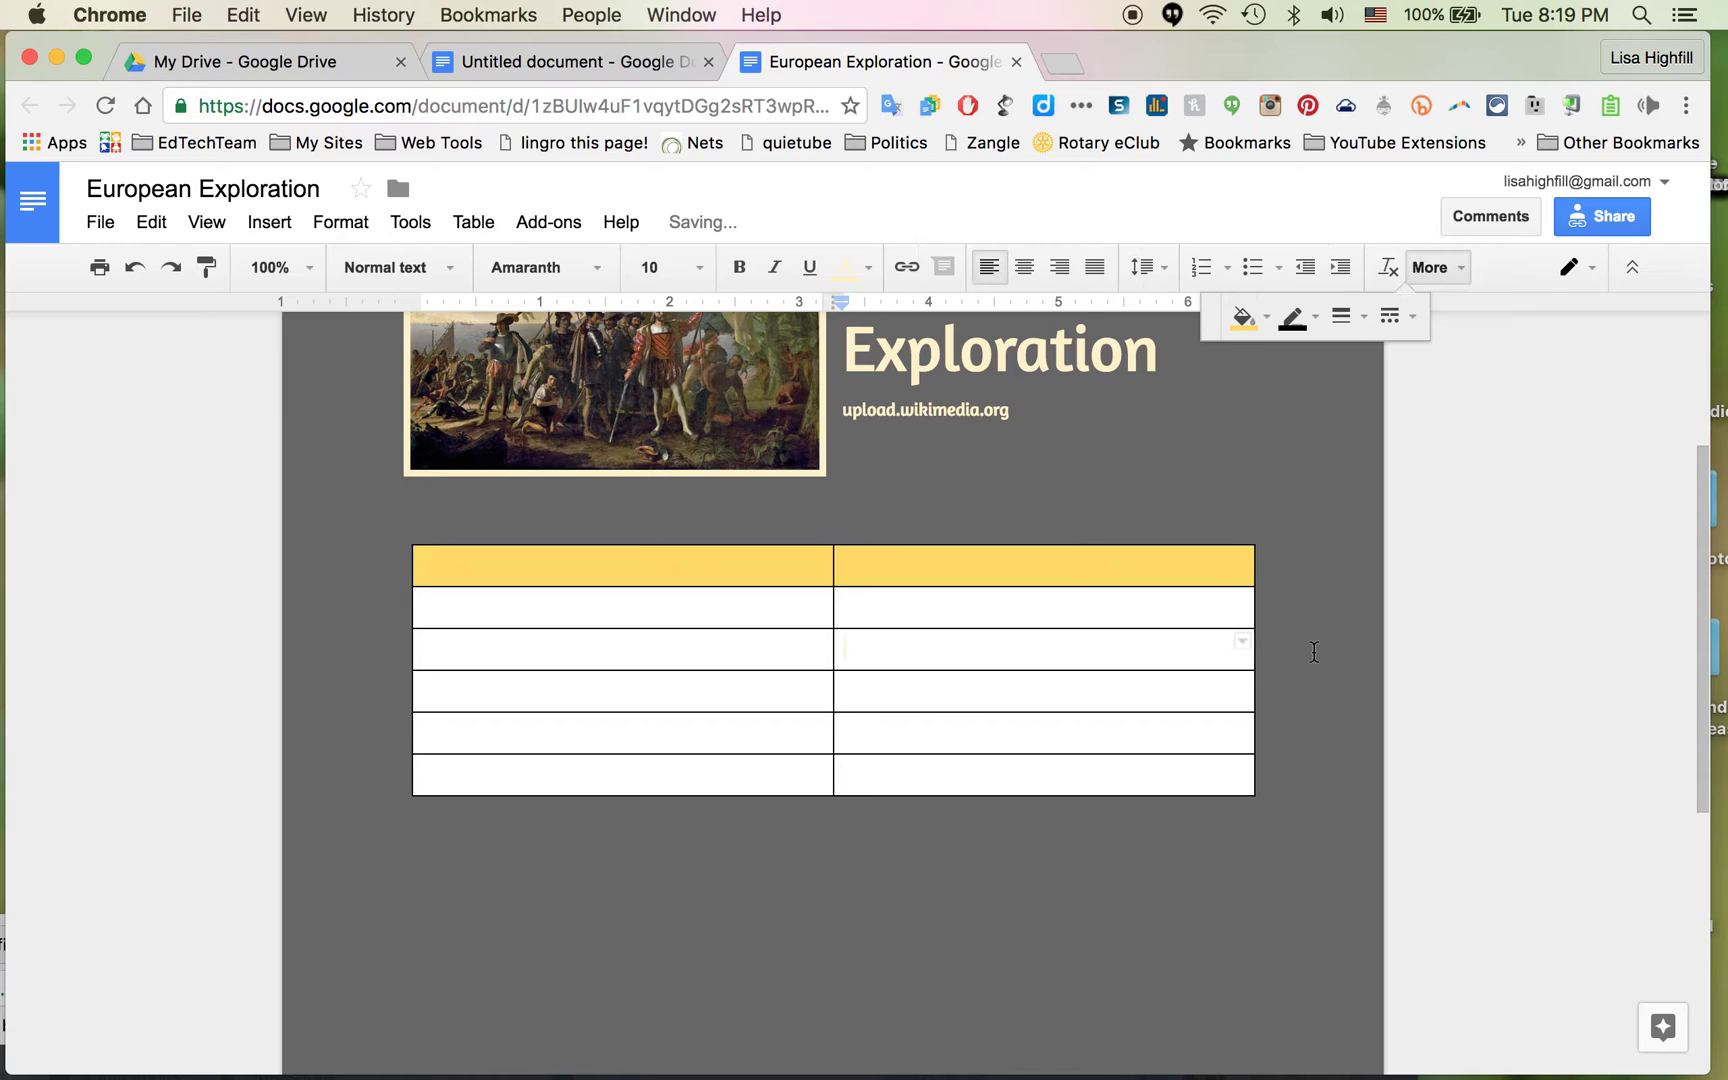
{"action": "scroll", "coordinate": [1324, 699], "scroll_direction": "up", "scroll_amount": 3}
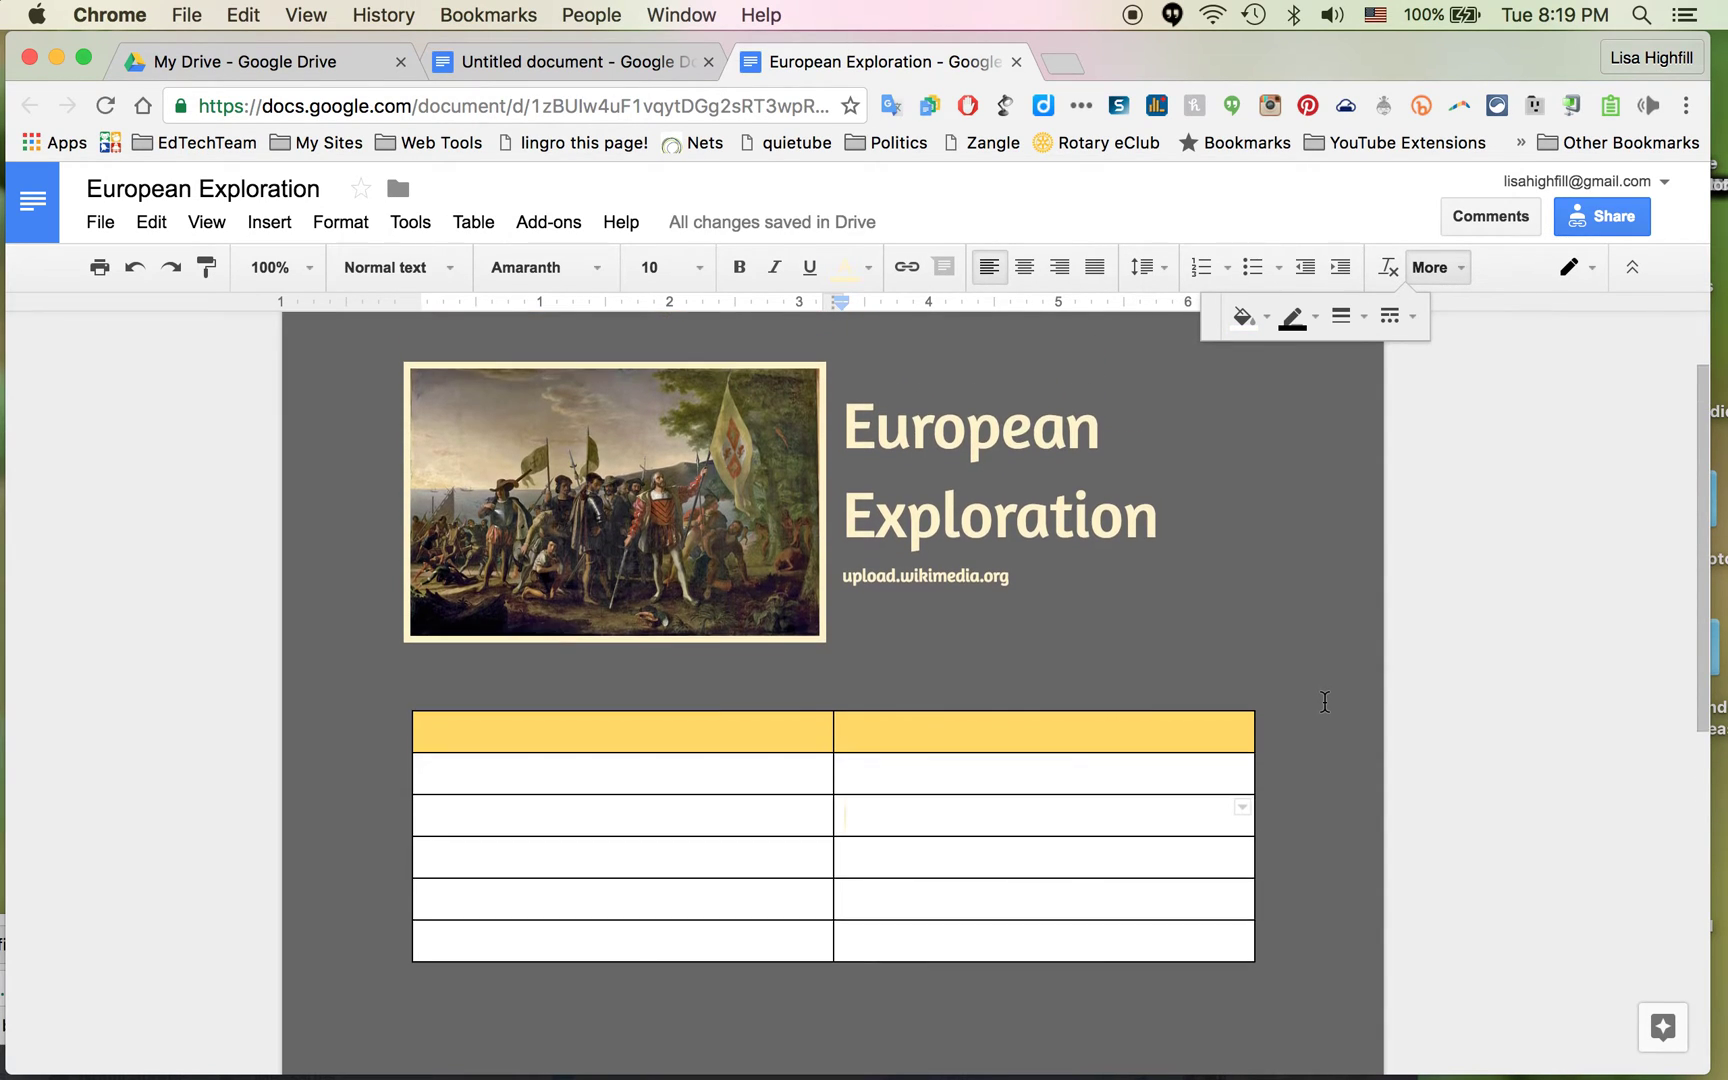
{"action": "scroll", "coordinate": [1324, 701], "scroll_direction": "down", "scroll_amount": 2}
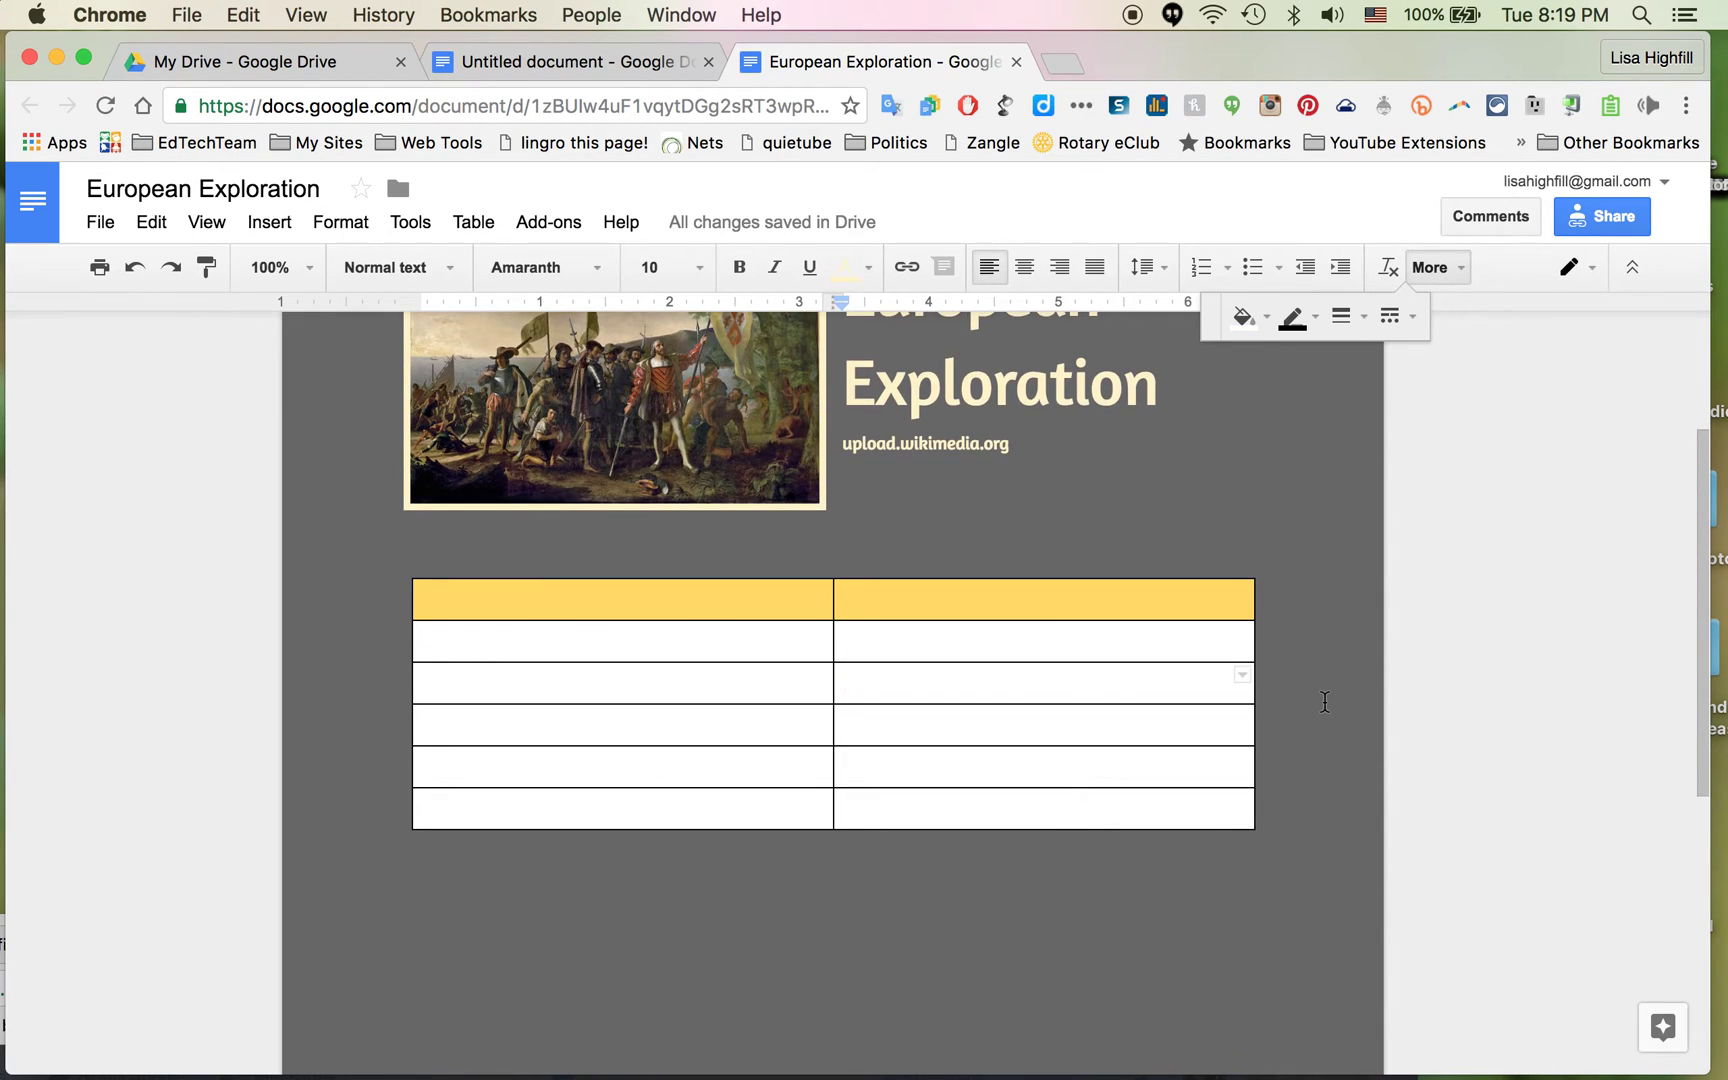
{"action": "left_click", "coordinate": [606, 597]}
Type 'Resources' in the left header cell in black 14-pt Amaranth, centred
{"action": "left_click", "coordinate": [853, 267]}
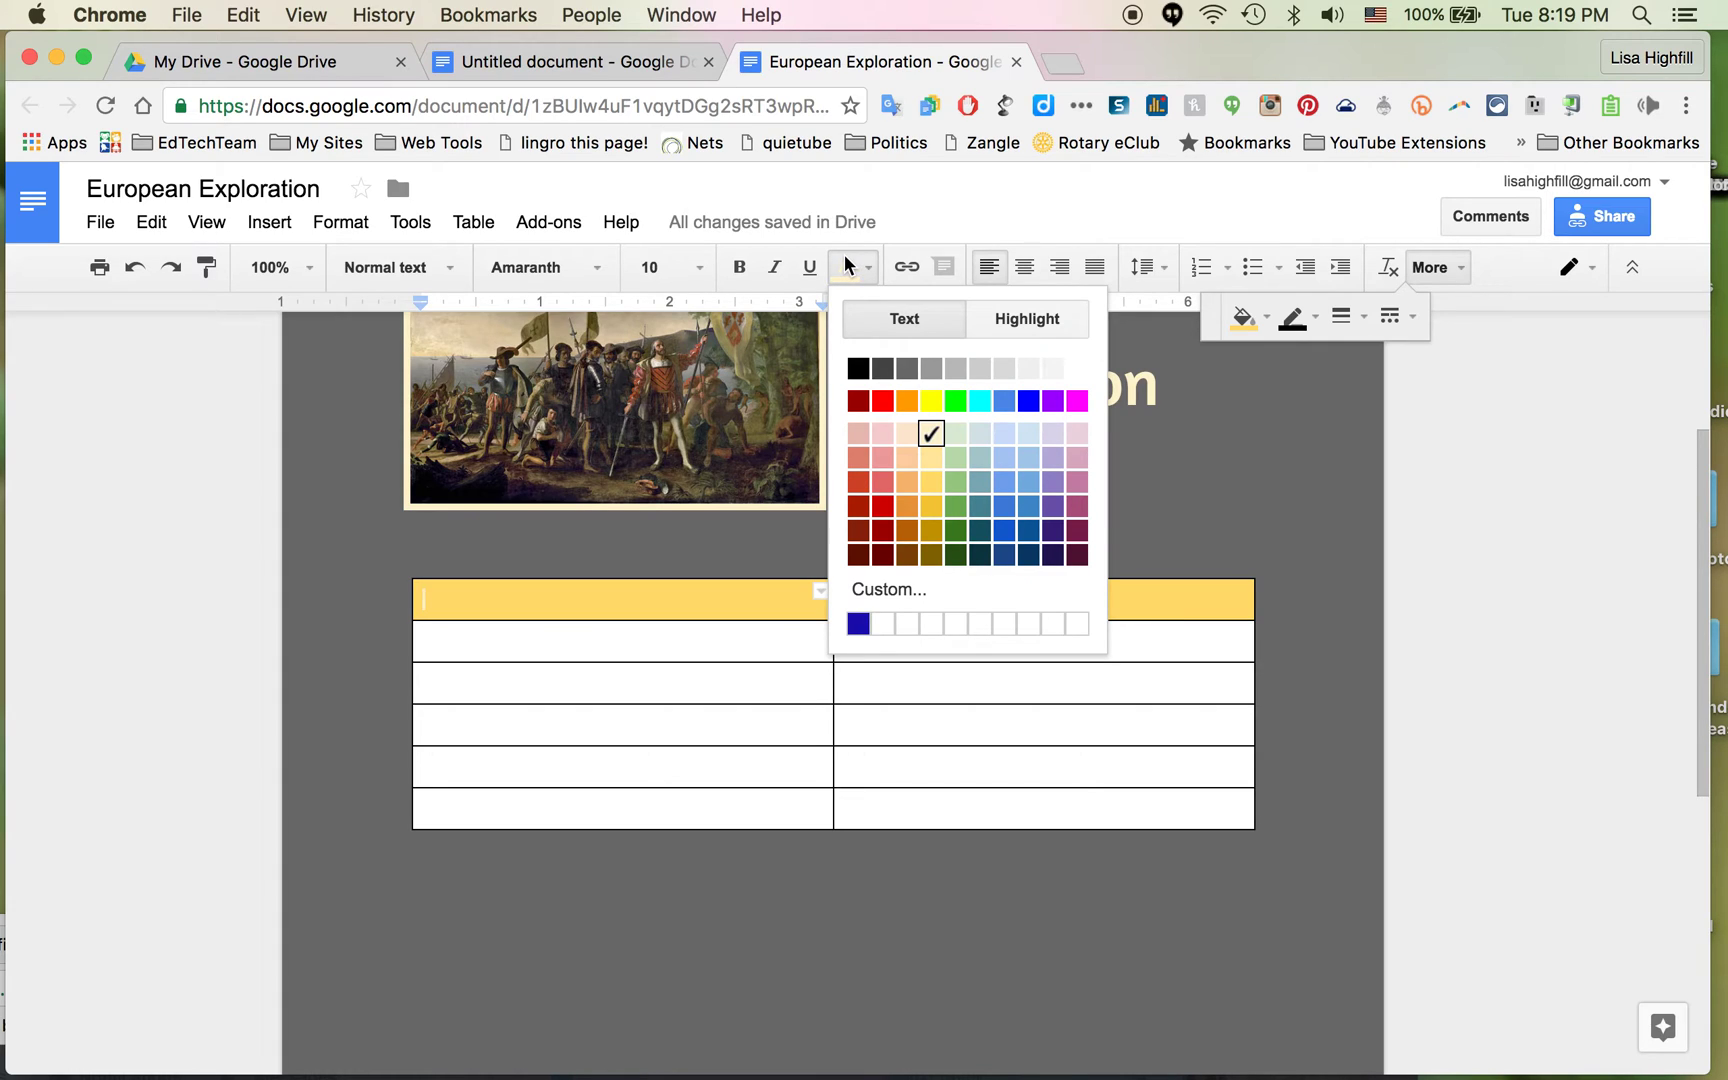
{"action": "left_click", "coordinate": [855, 368]}
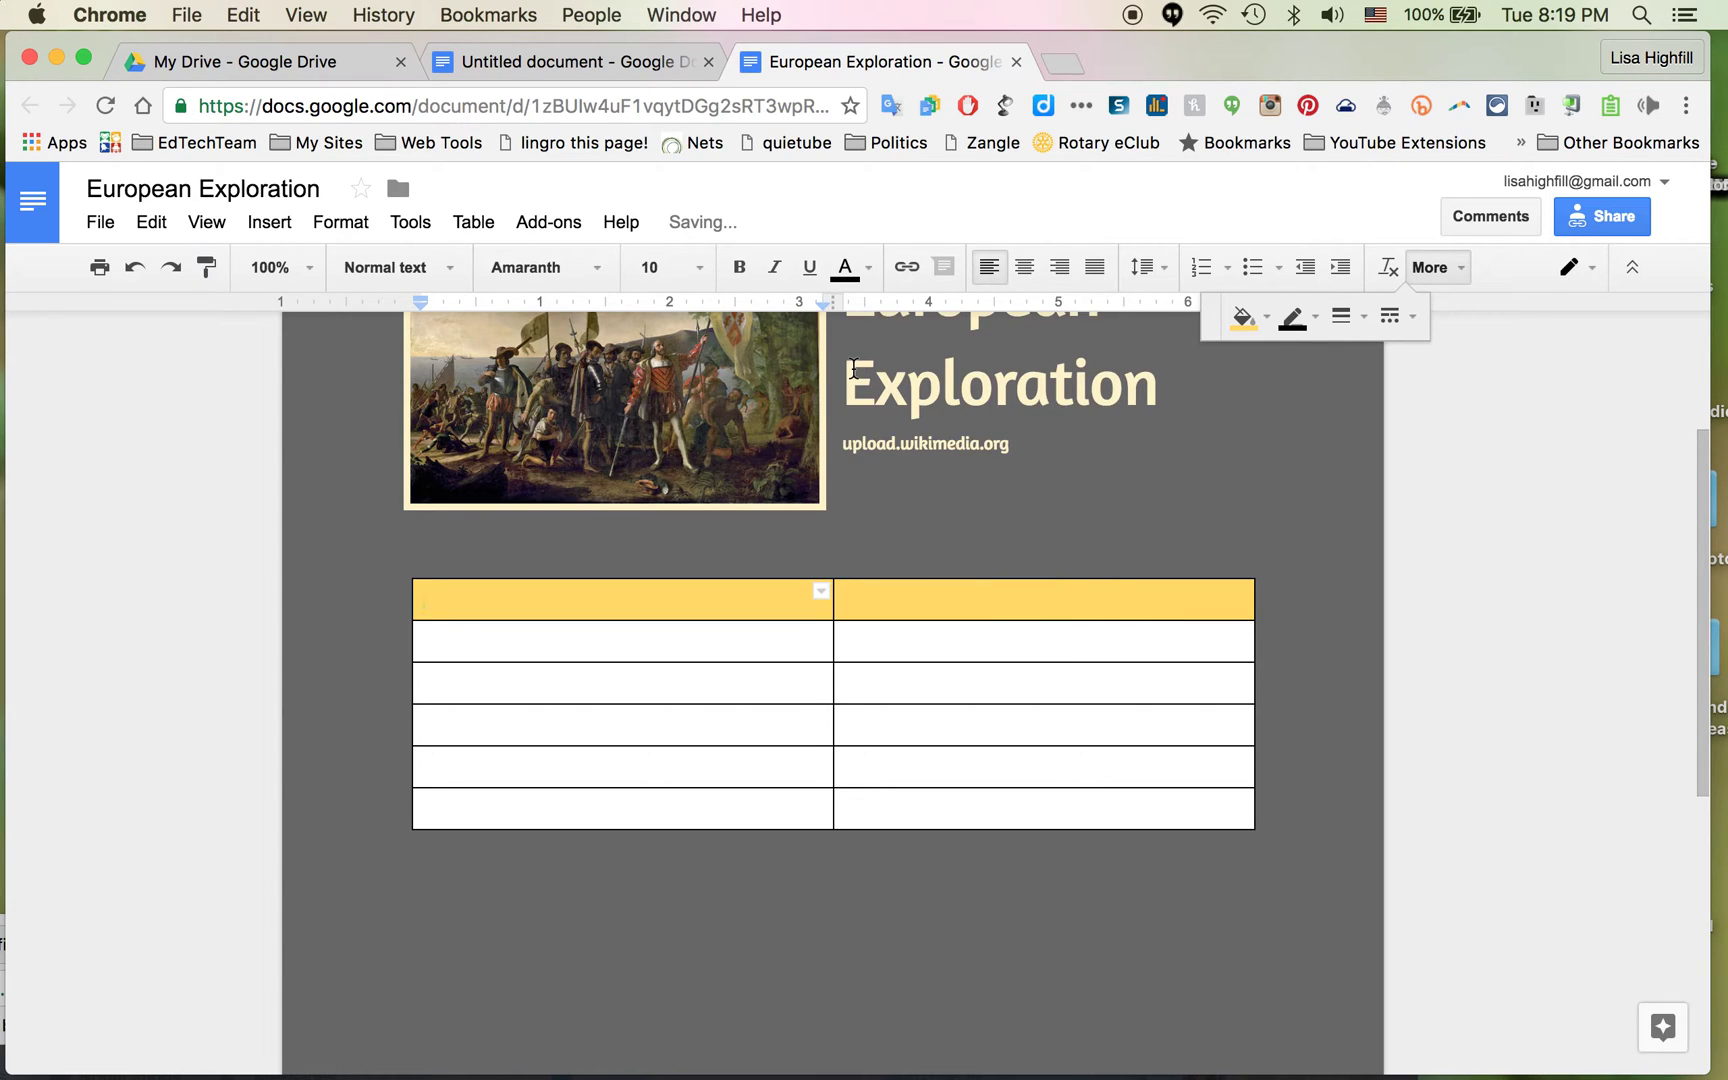
{"action": "left_click", "coordinate": [558, 267]}
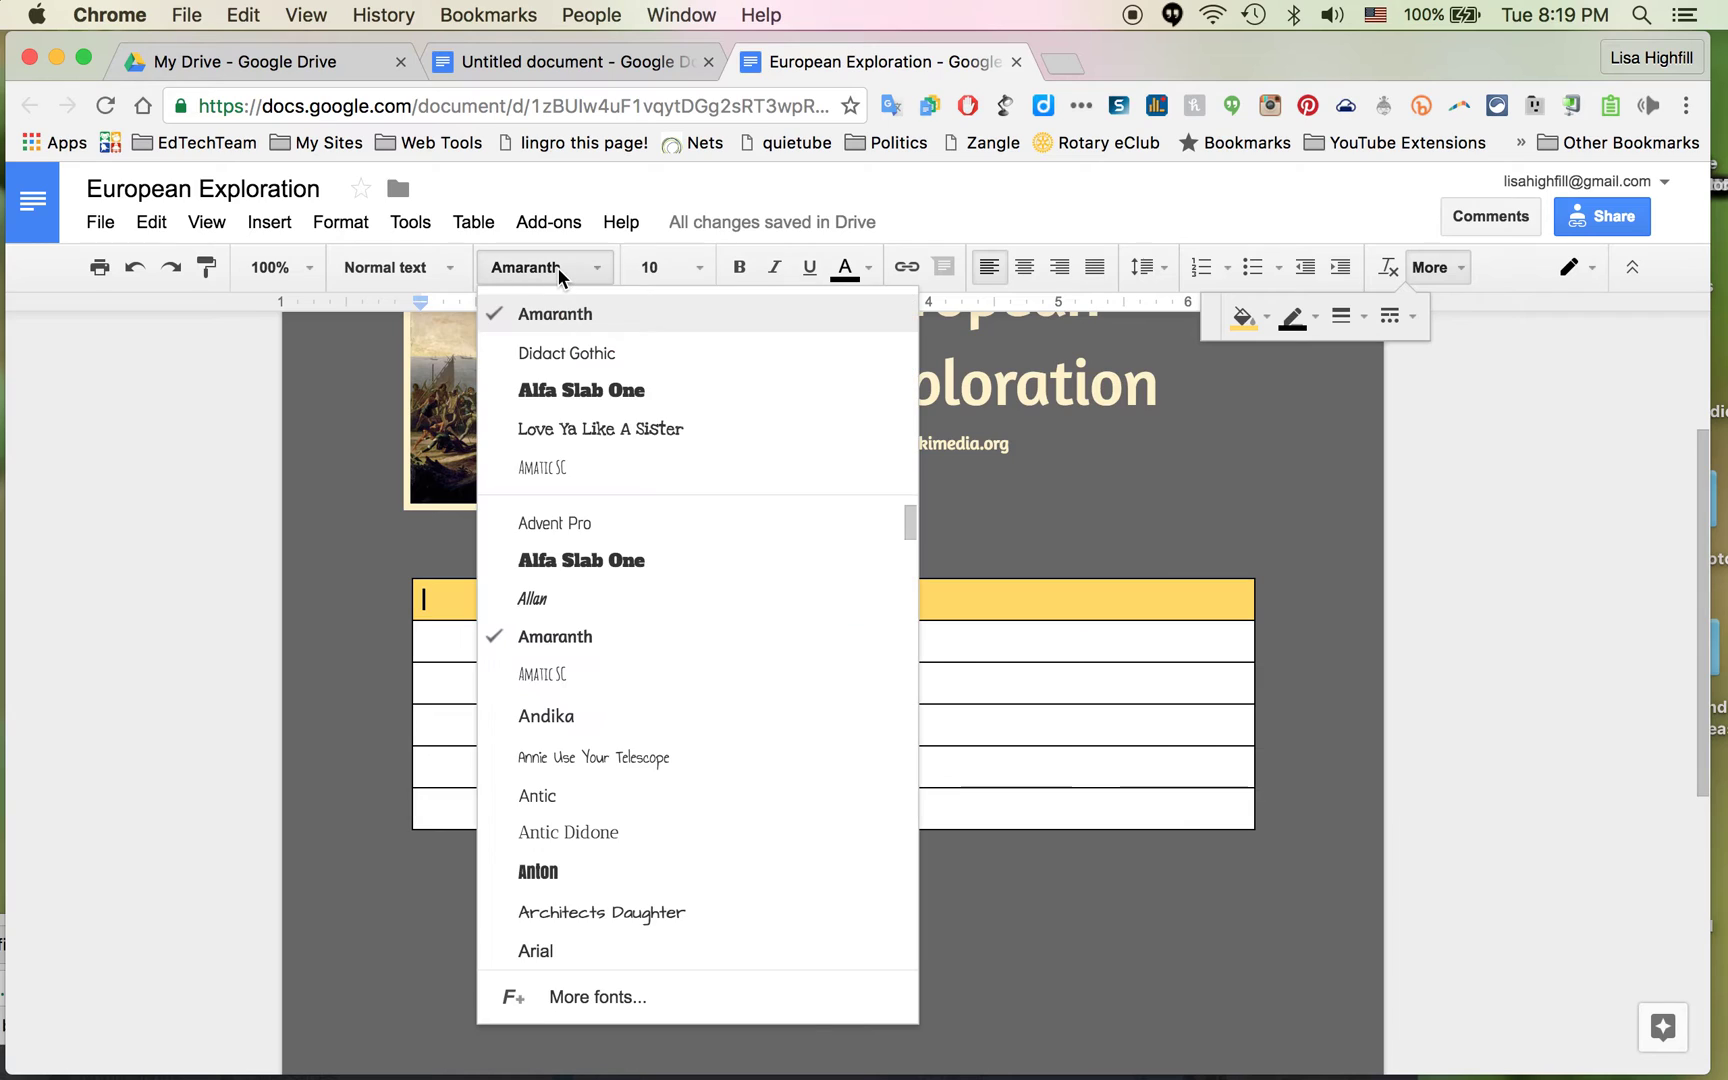
{"action": "left_click", "coordinate": [558, 267]}
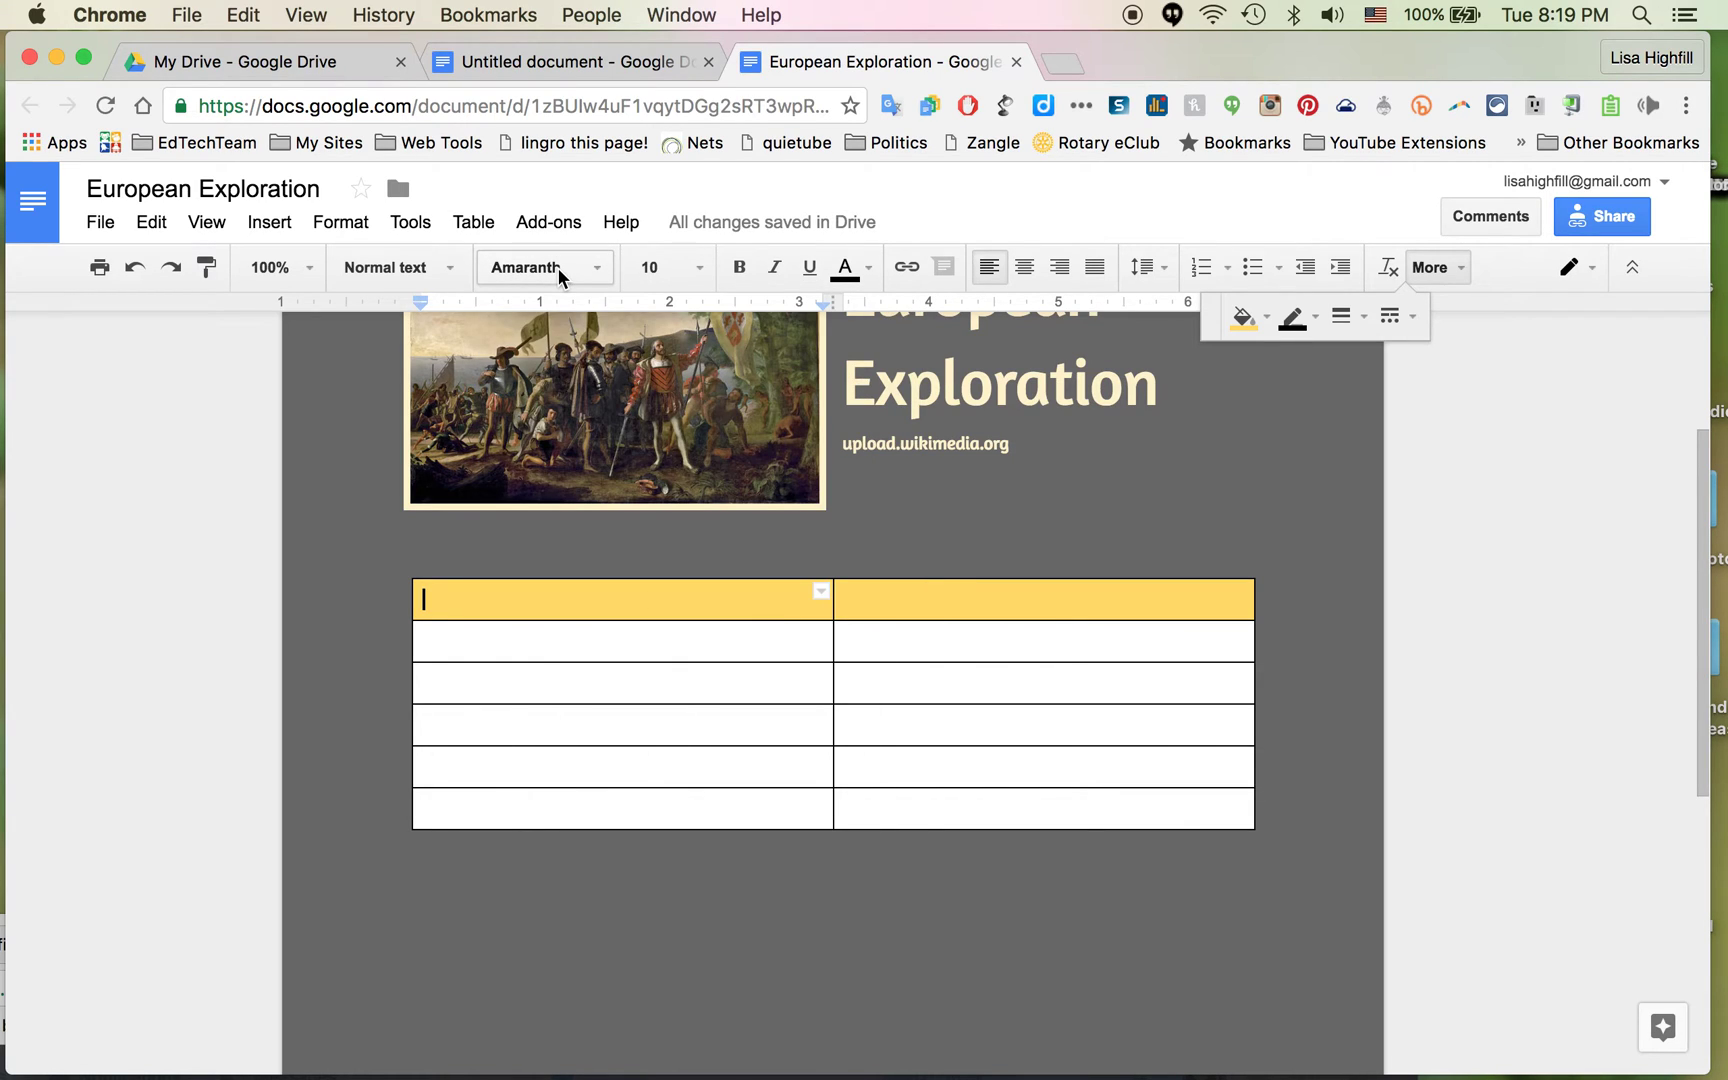
{"action": "left_click", "coordinate": [680, 268]}
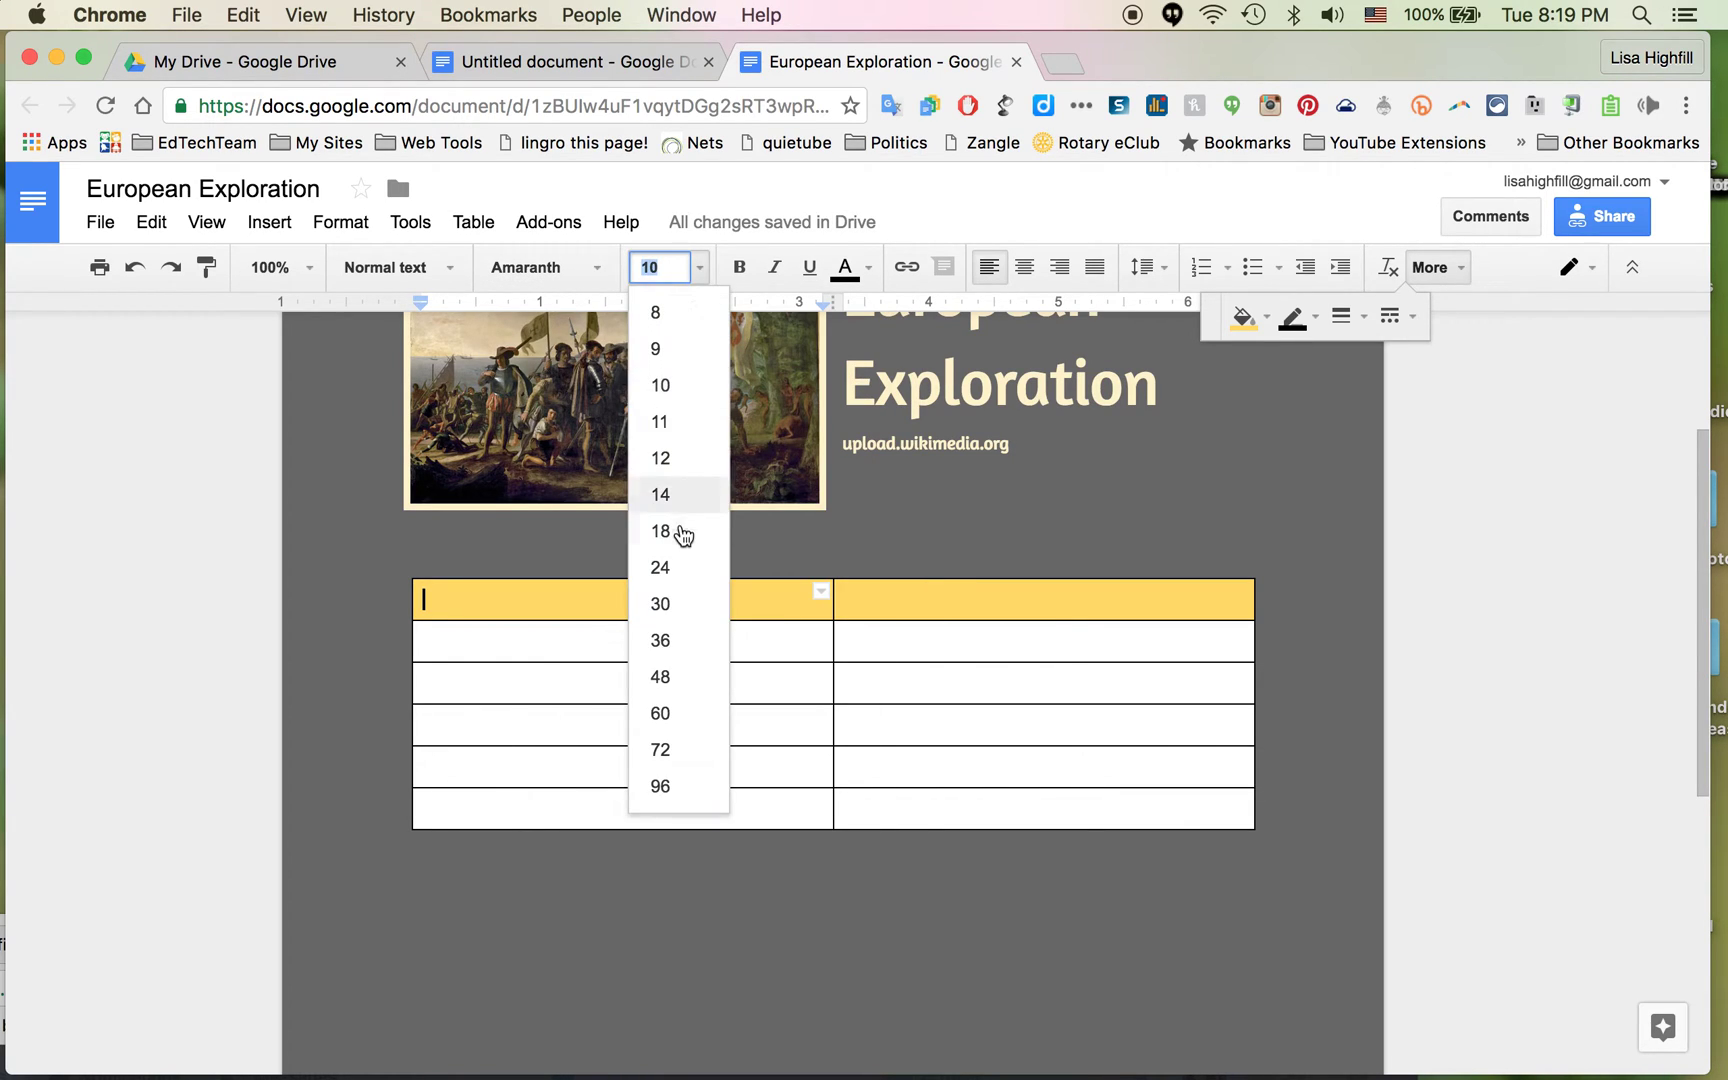
{"action": "left_click", "coordinate": [666, 494]}
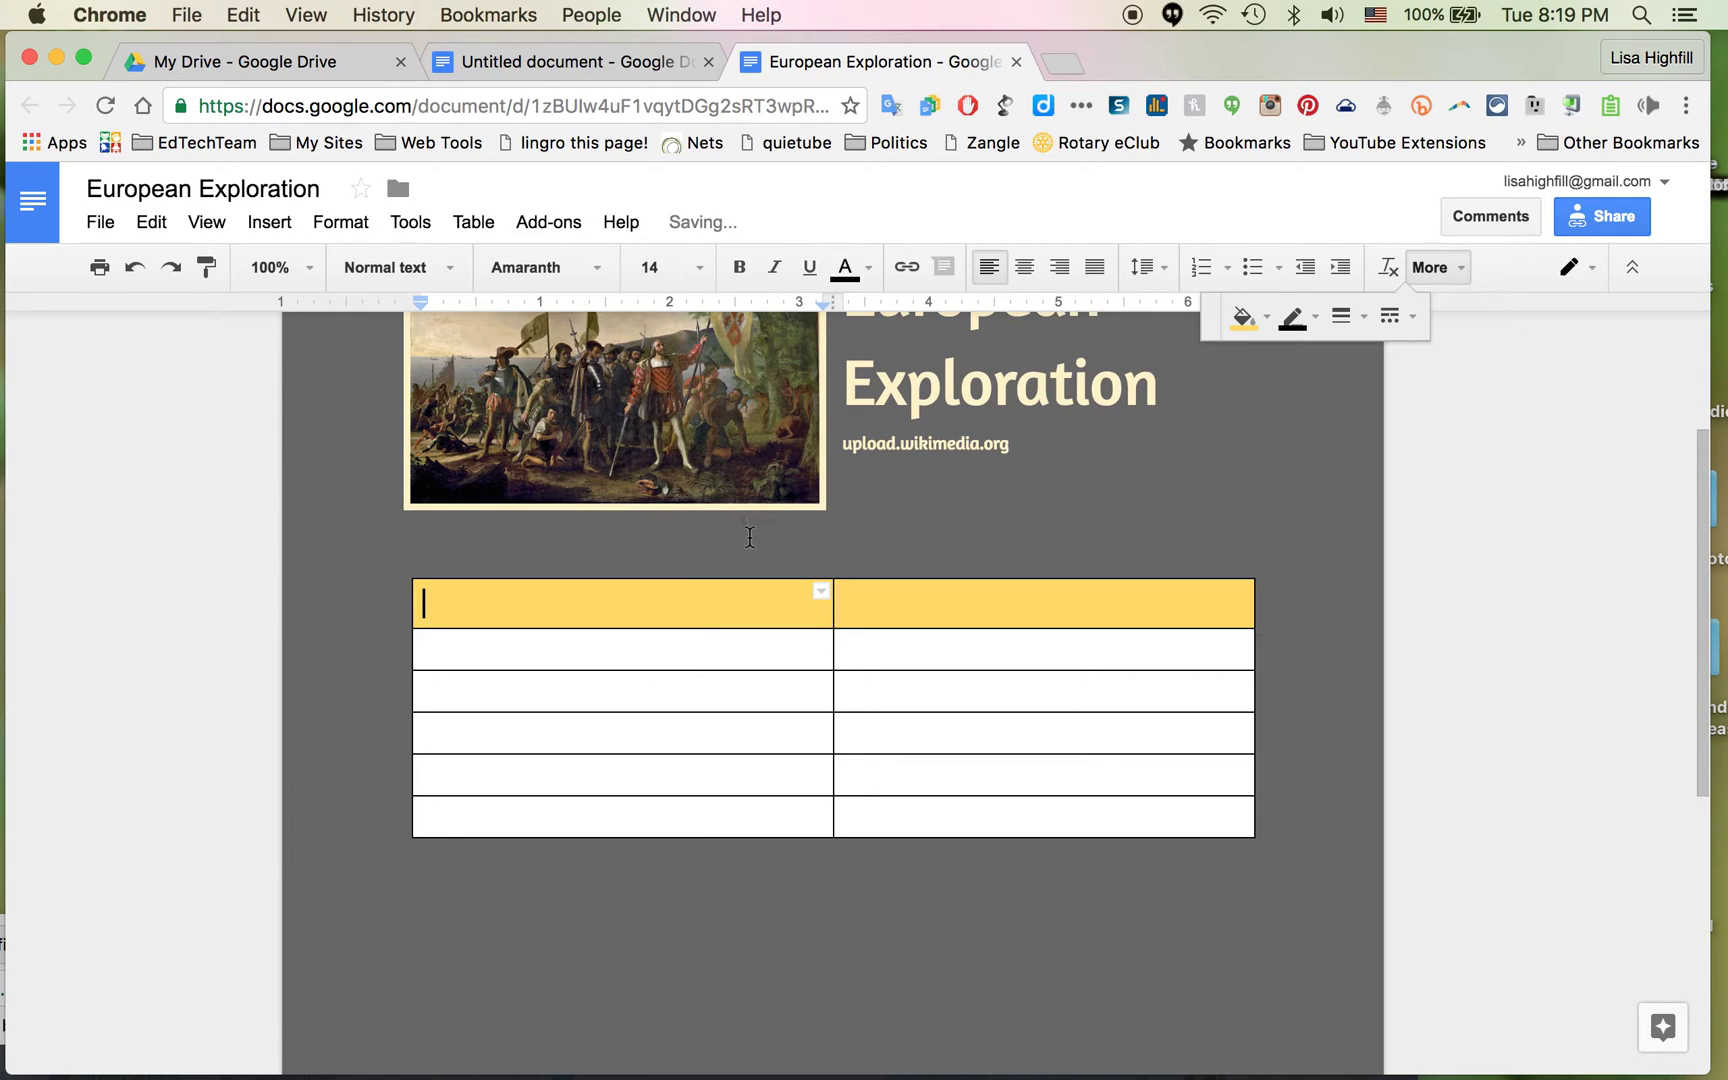
{"action": "type", "text": "Resources"}
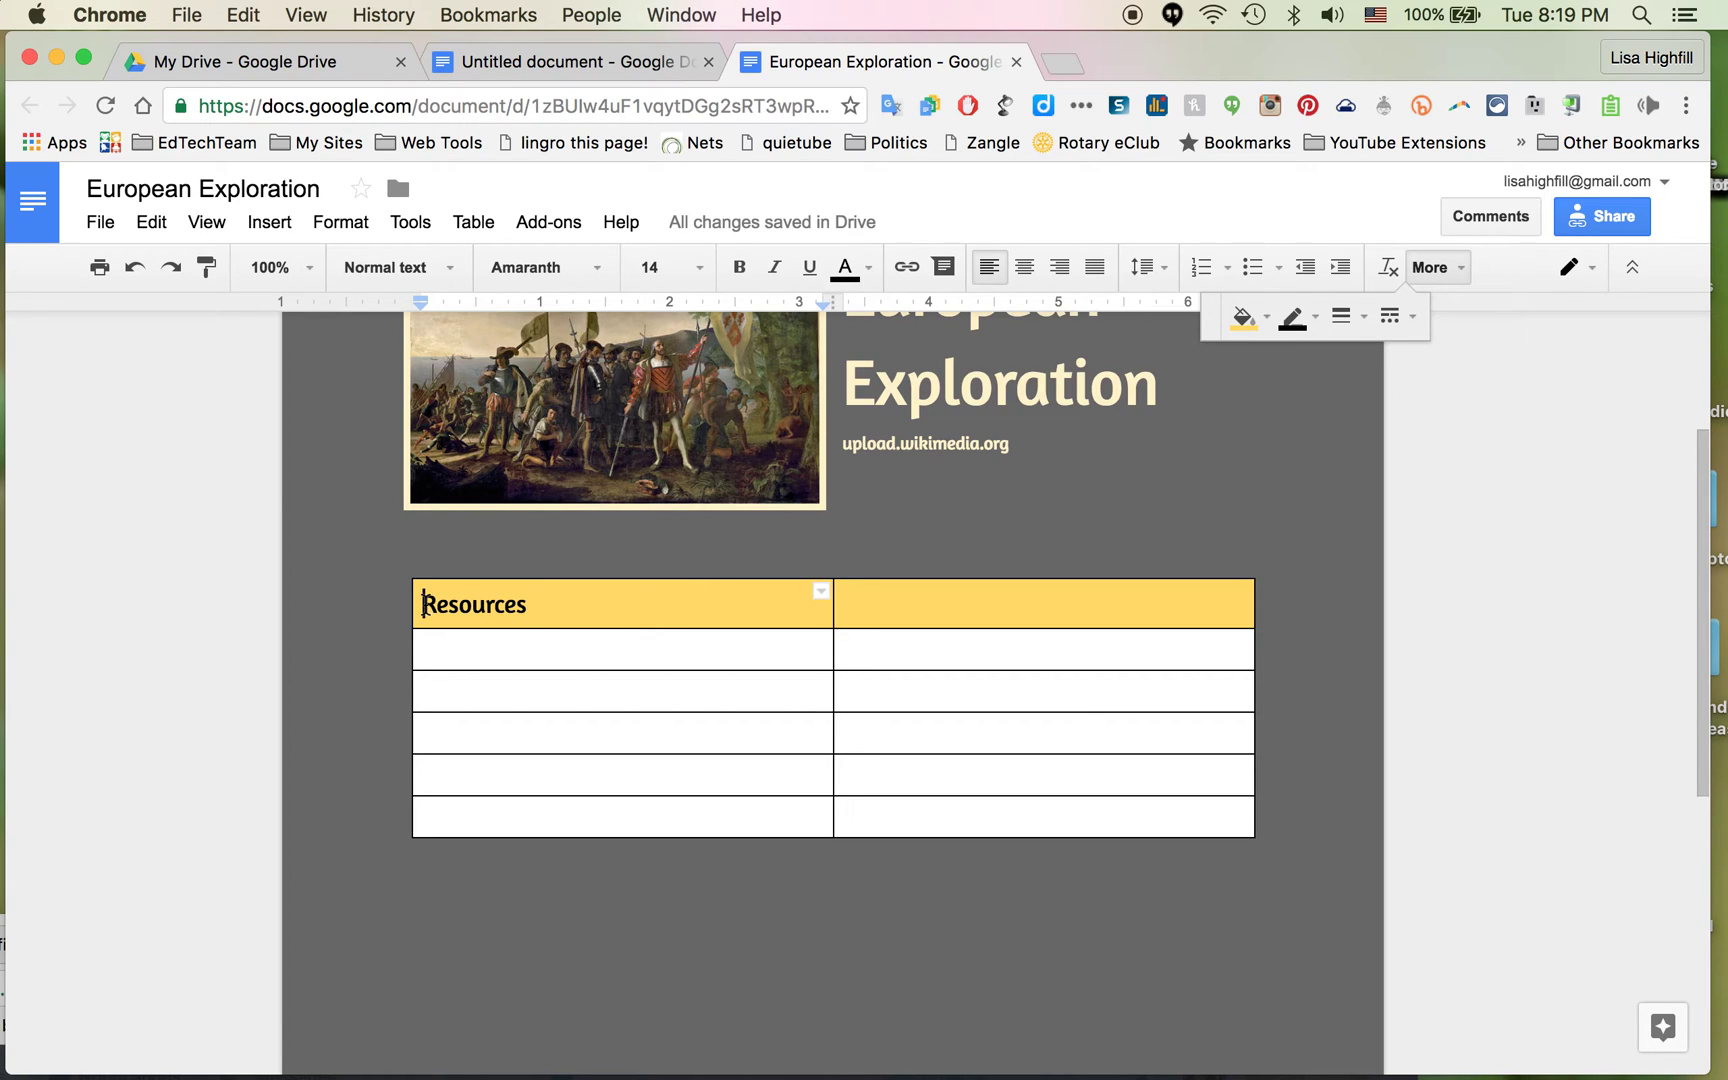
{"action": "left_click", "coordinate": [1025, 270]}
{"action": "left_click", "coordinate": [967, 606]}
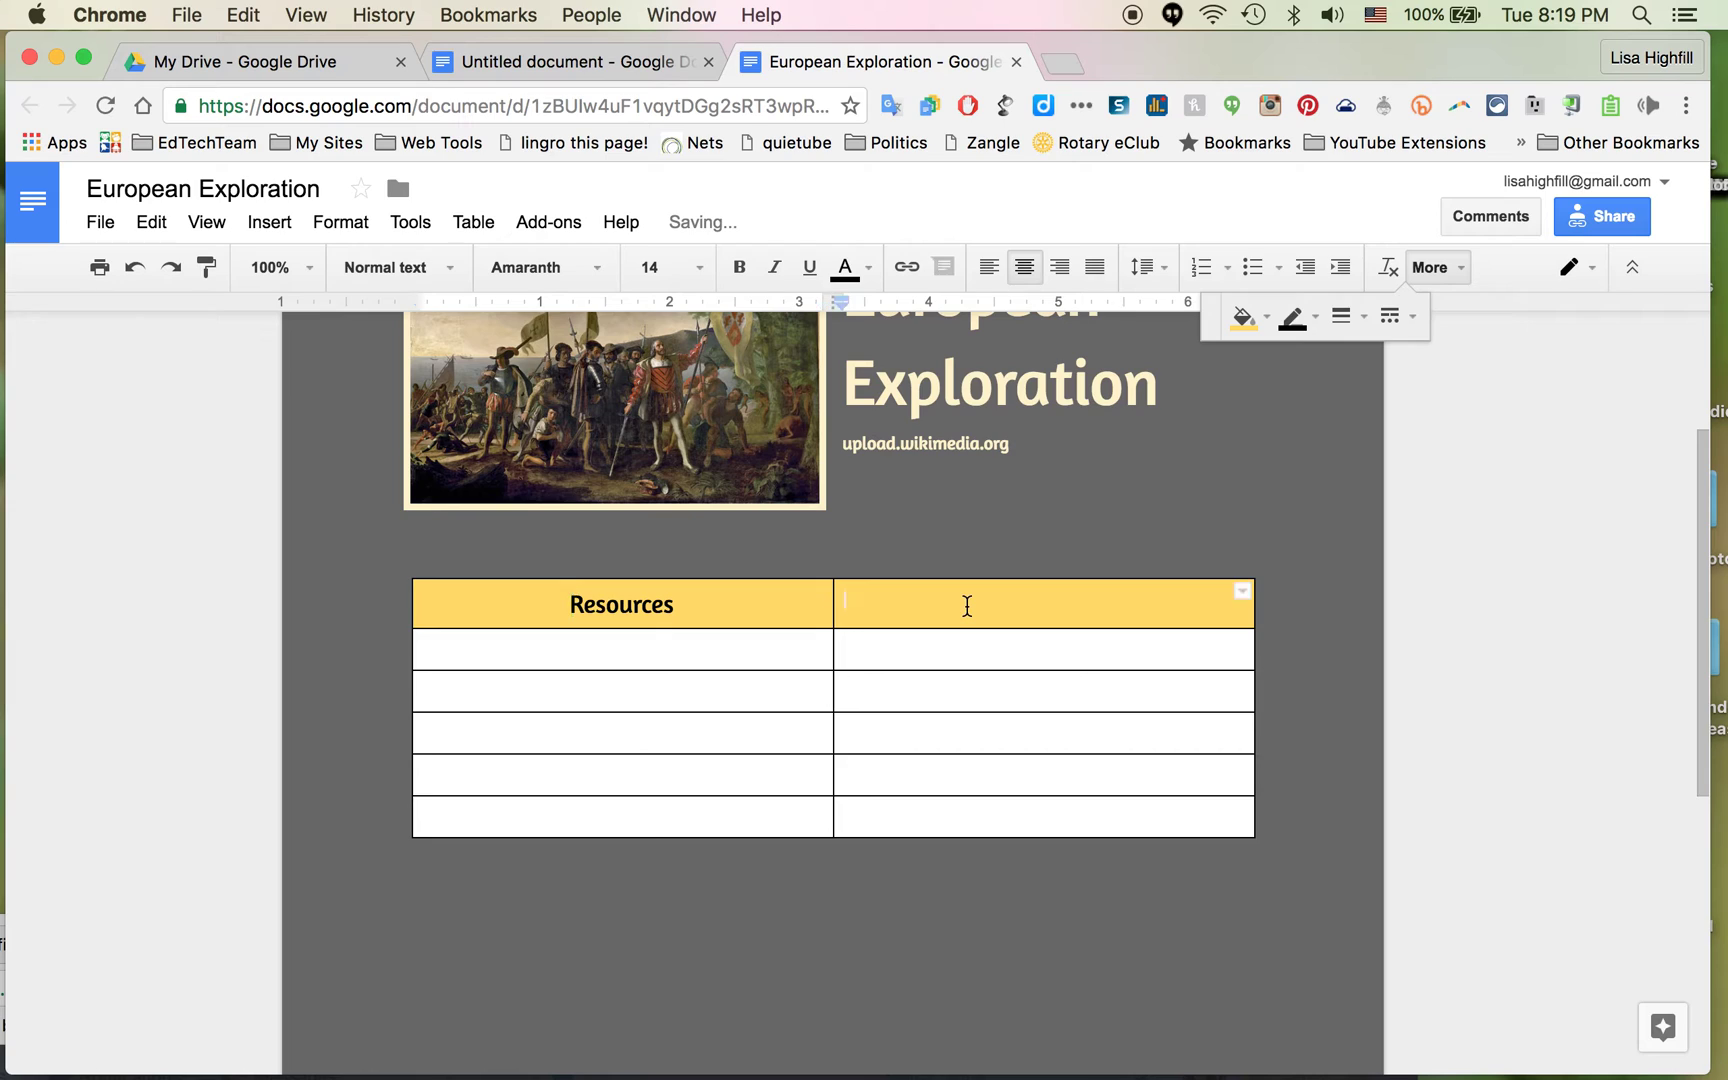
Type 'Responses' in the right header cell in black 14-pt text, centred
{"action": "left_click", "coordinate": [846, 269]}
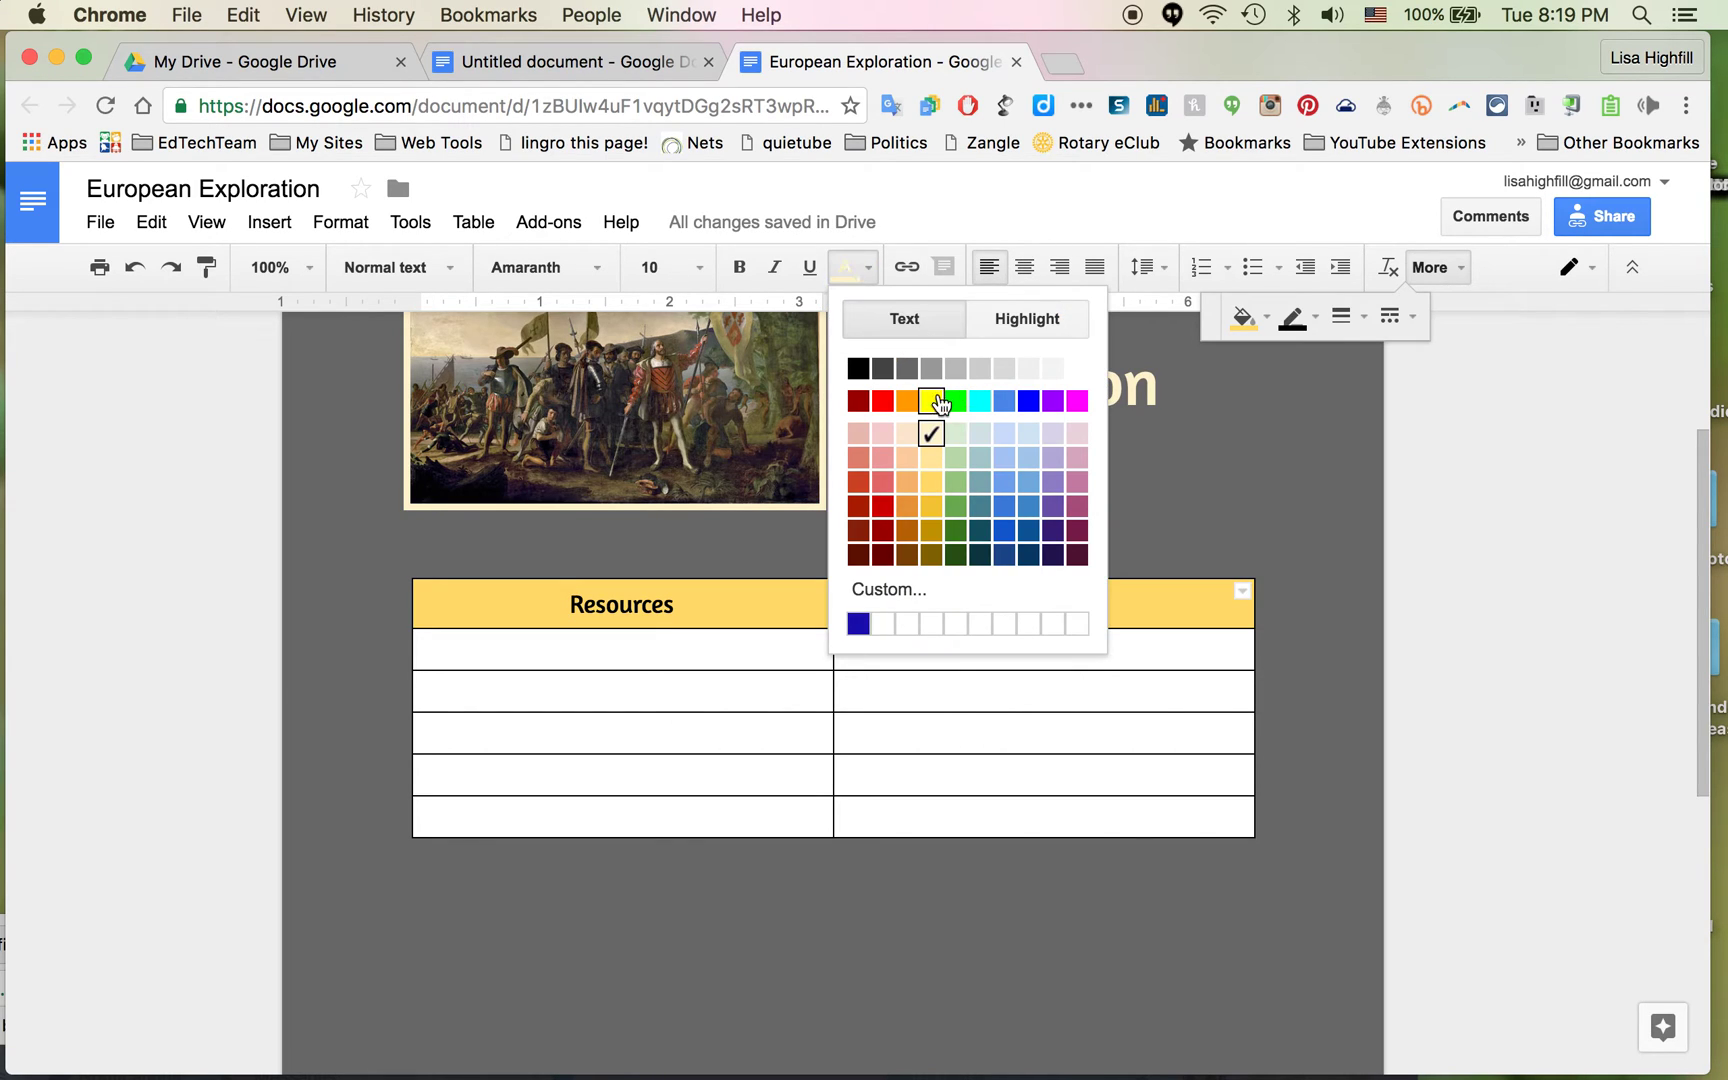
{"action": "left_click", "coordinate": [858, 369]}
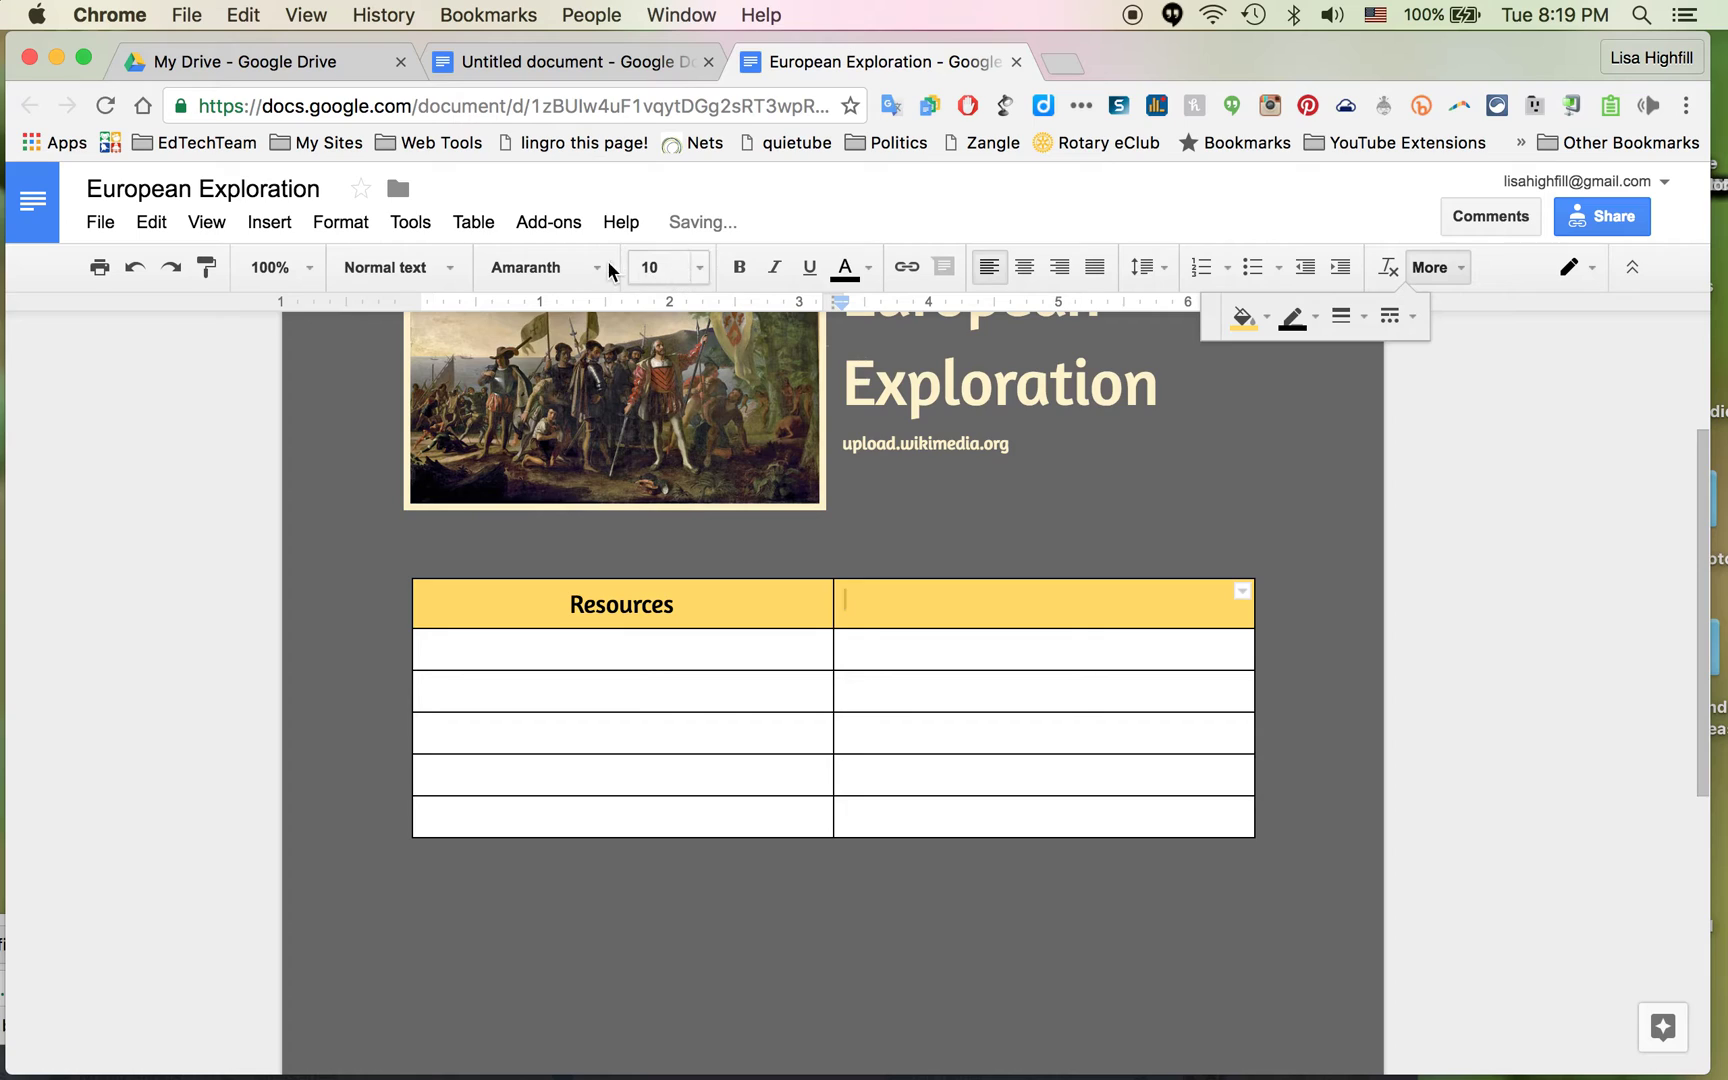
{"action": "left_click", "coordinate": [650, 268]}
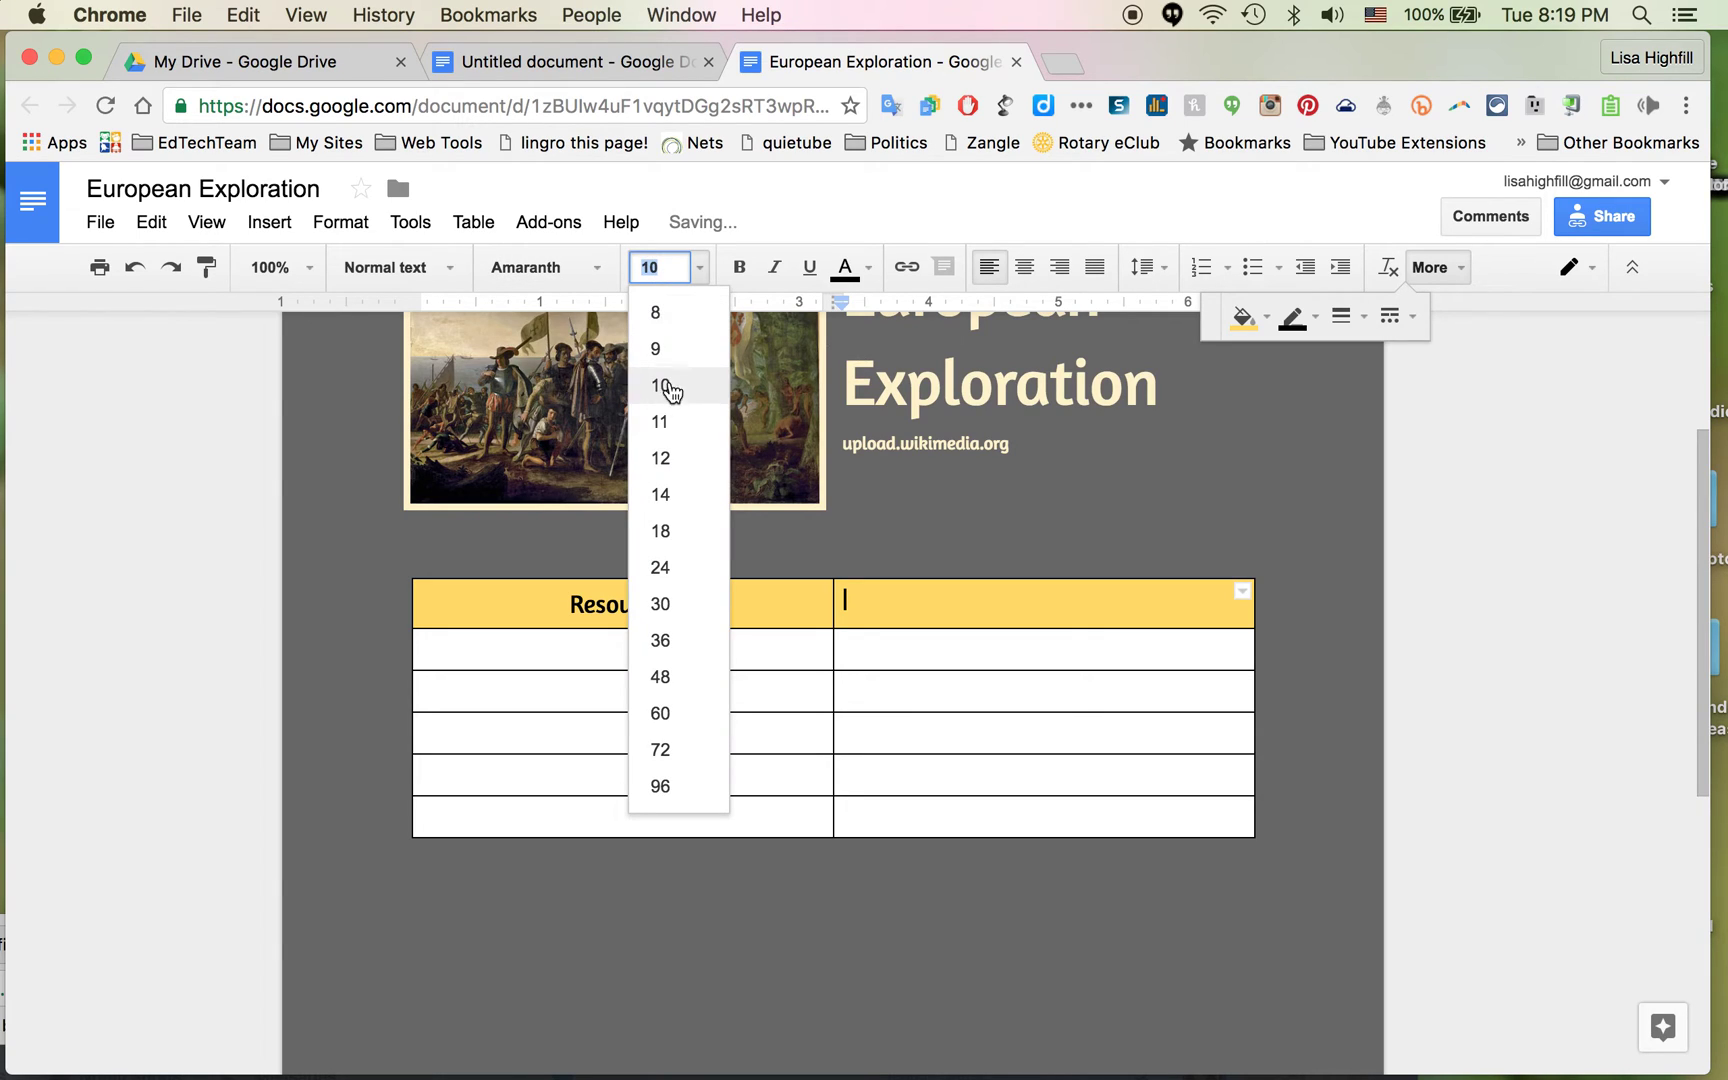
{"action": "left_click", "coordinate": [670, 492]}
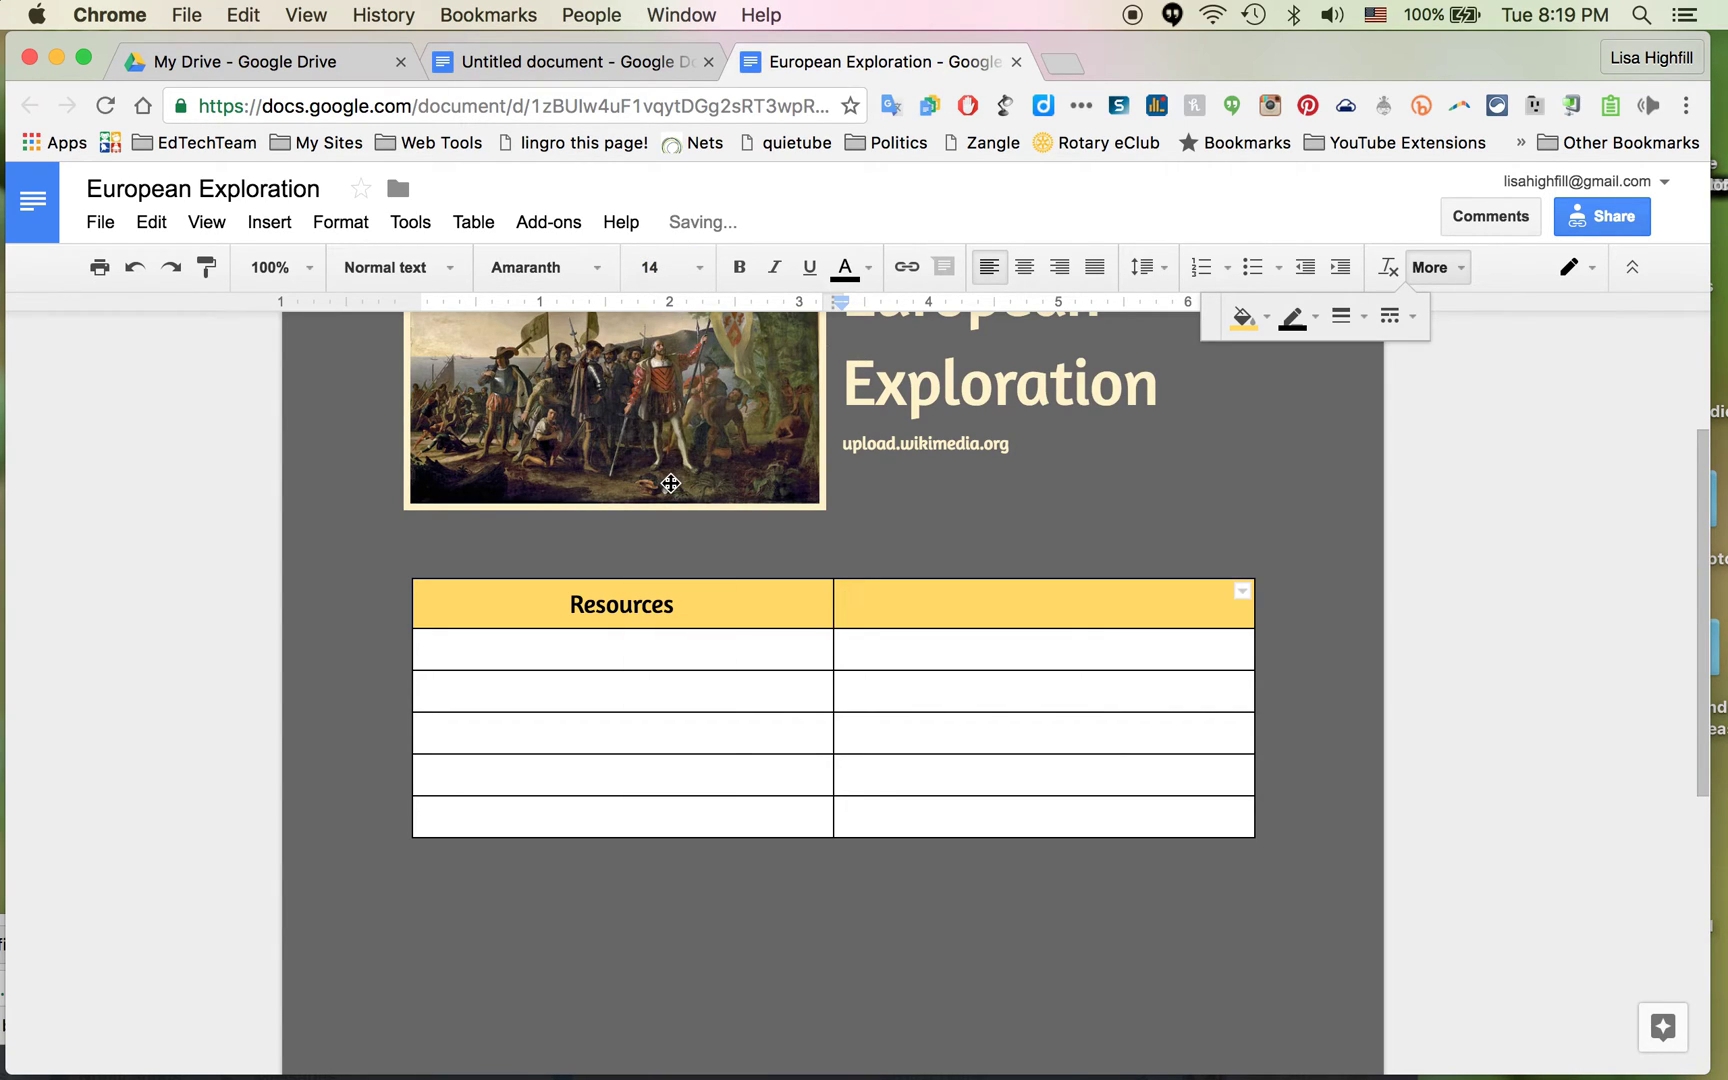
{"action": "type", "text": "Q"}
{"action": "key", "text": "BackSpace"}
{"action": "type", "text": "Responses"}
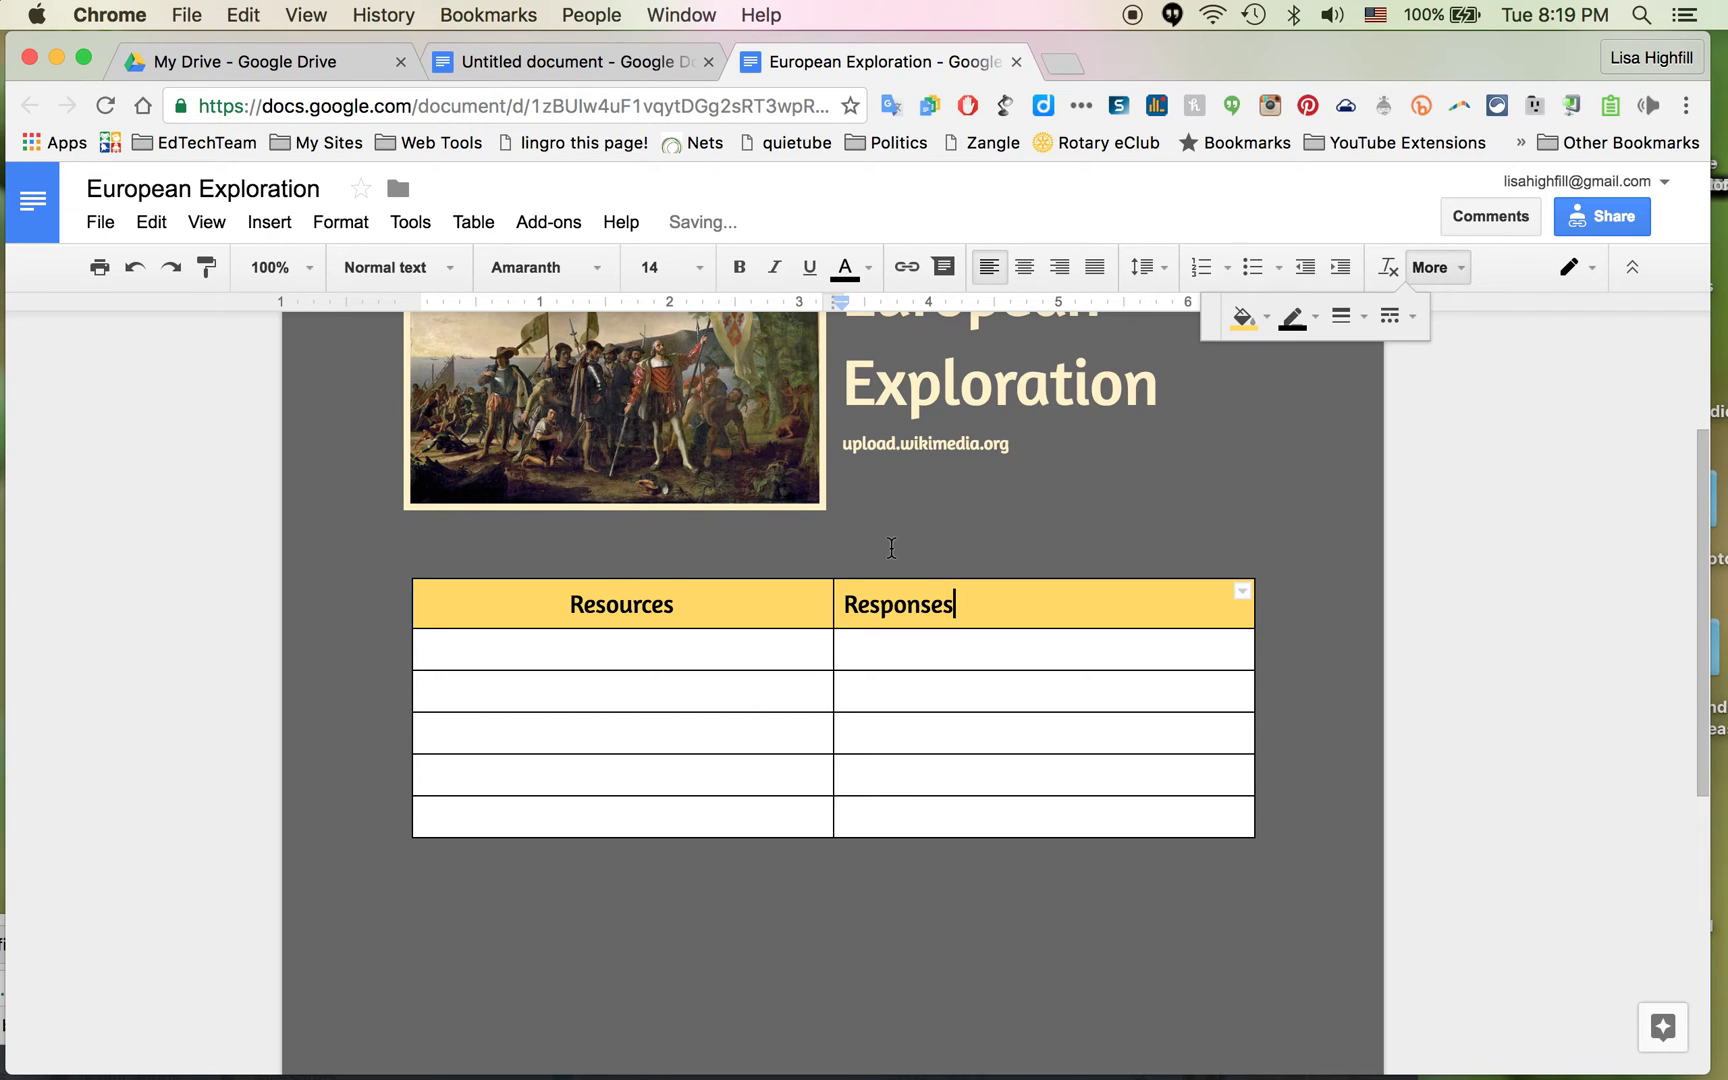
{"action": "left_click", "coordinate": [849, 612]}
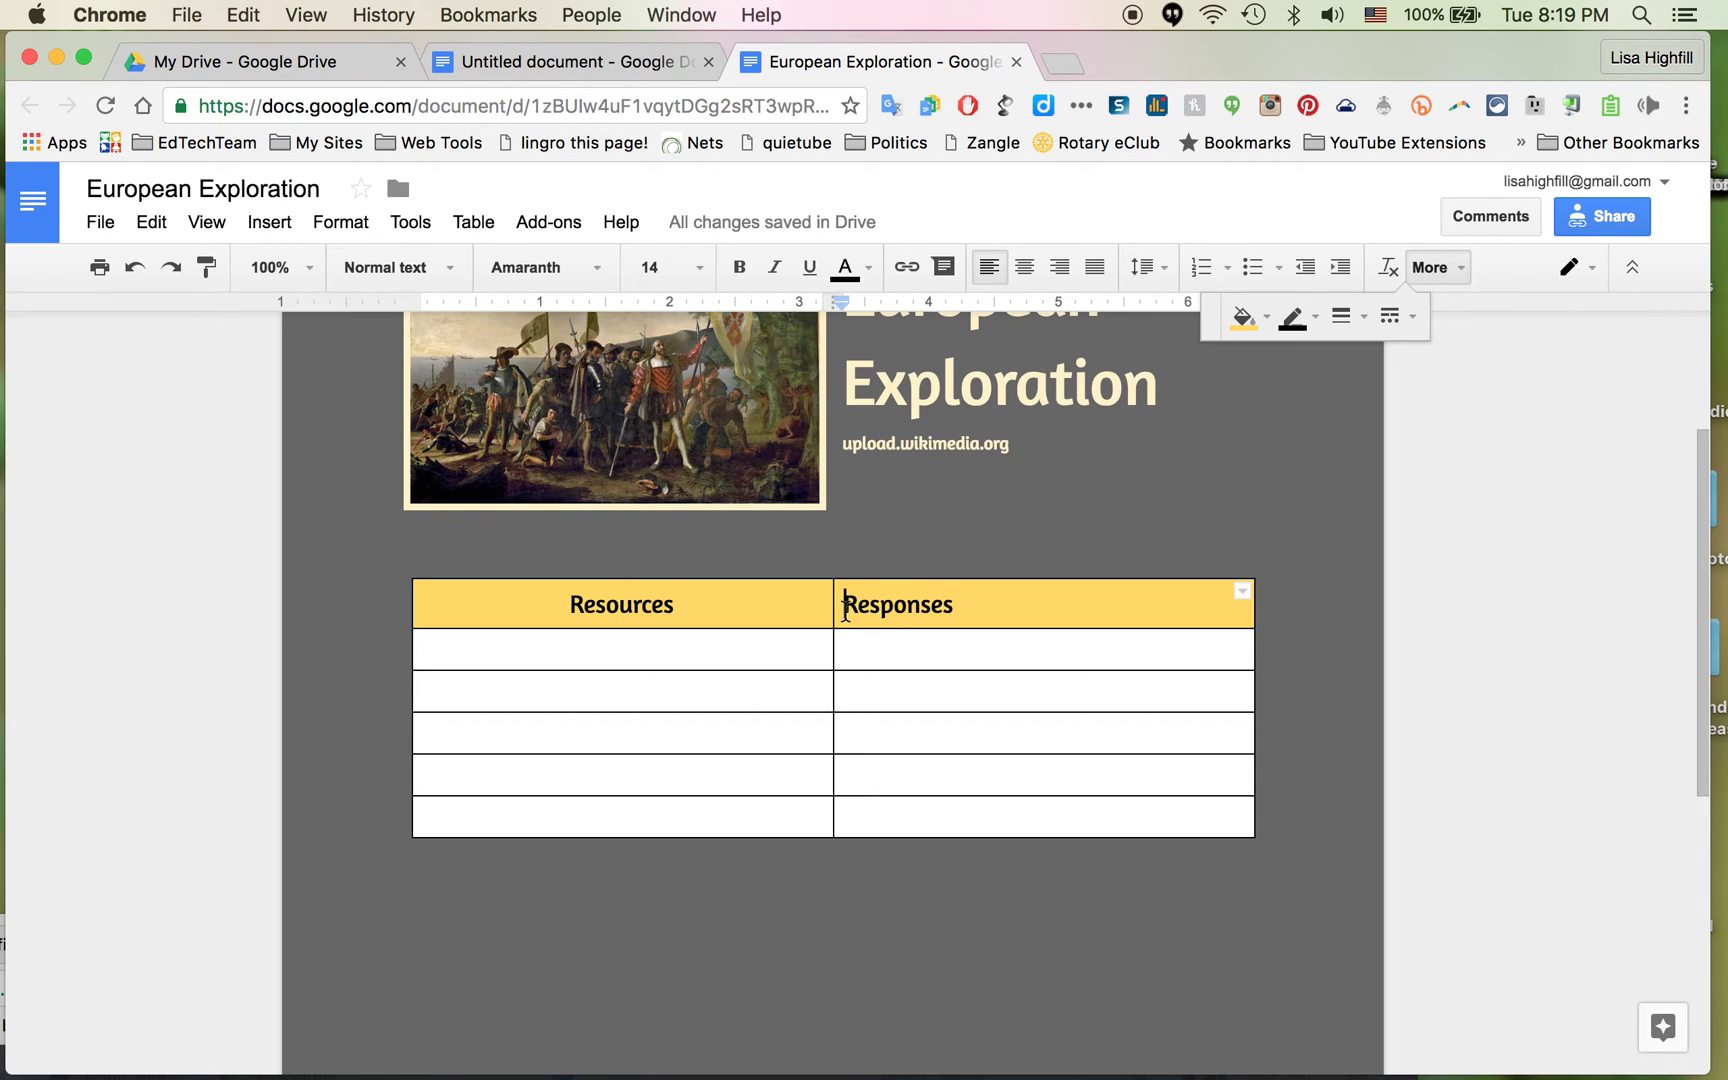
{"action": "left_click", "coordinate": [1024, 267]}
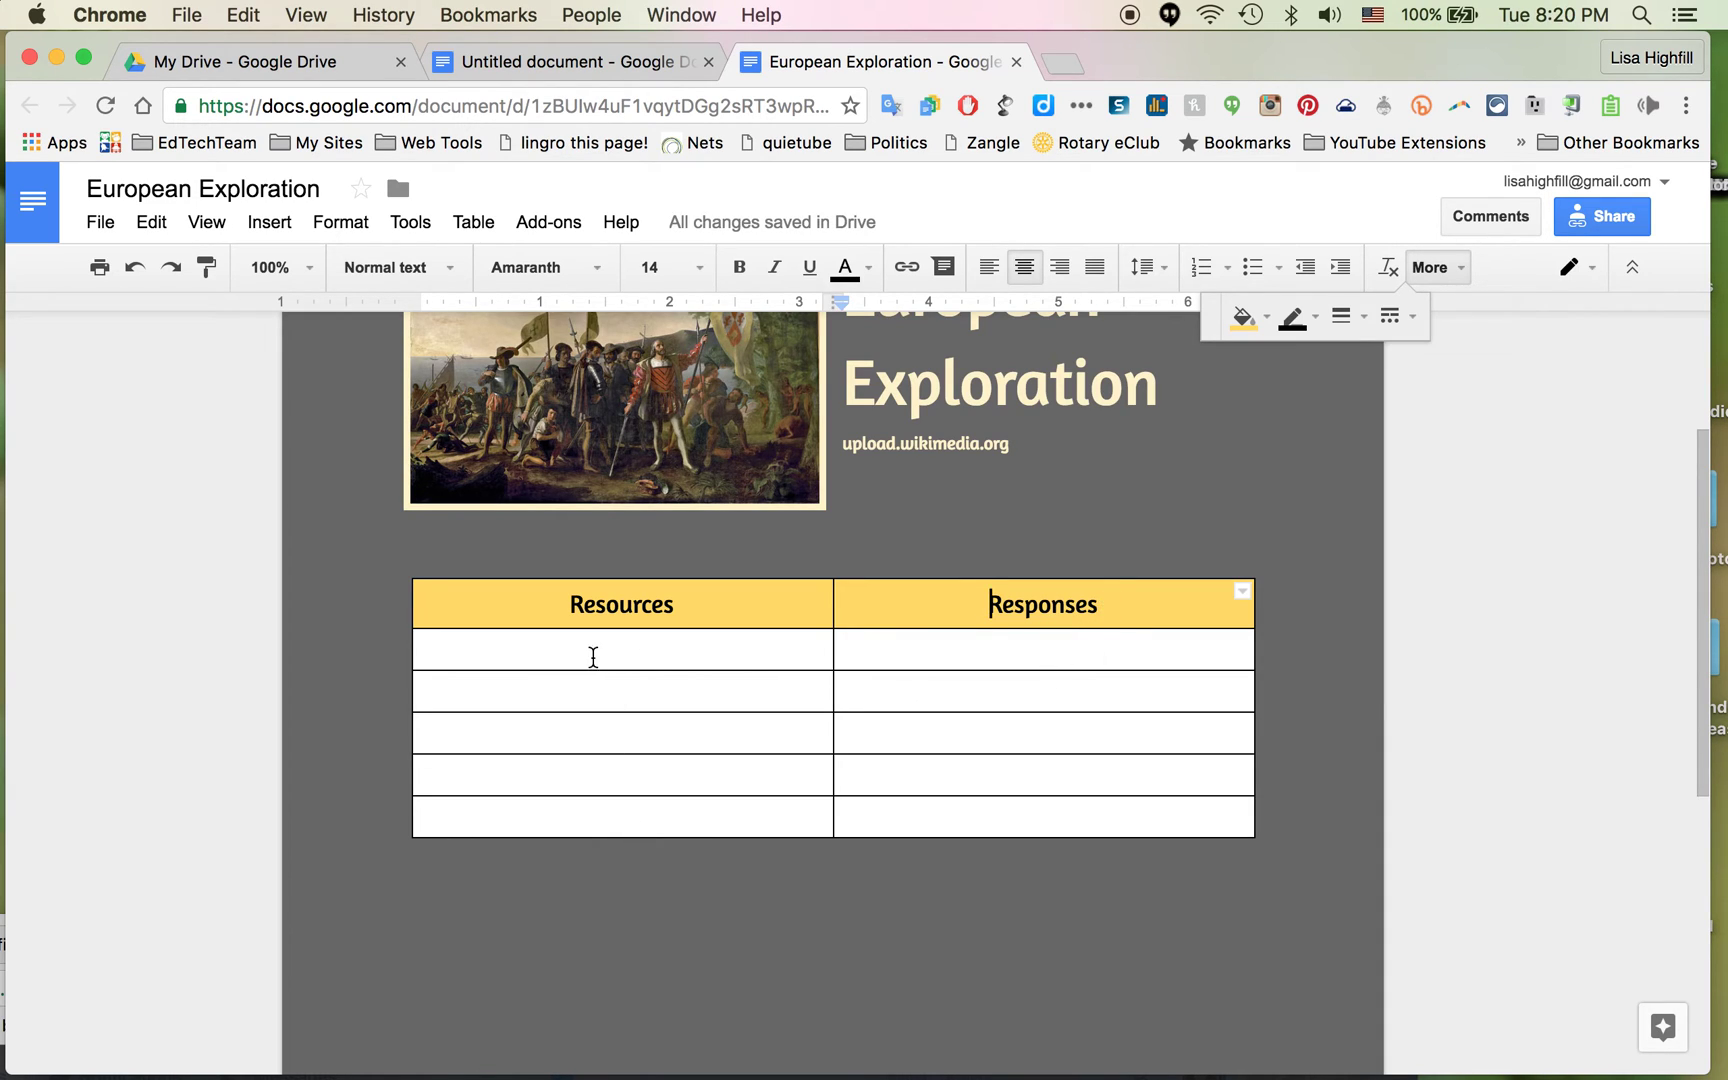
{"action": "left_click", "coordinate": [805, 822]}
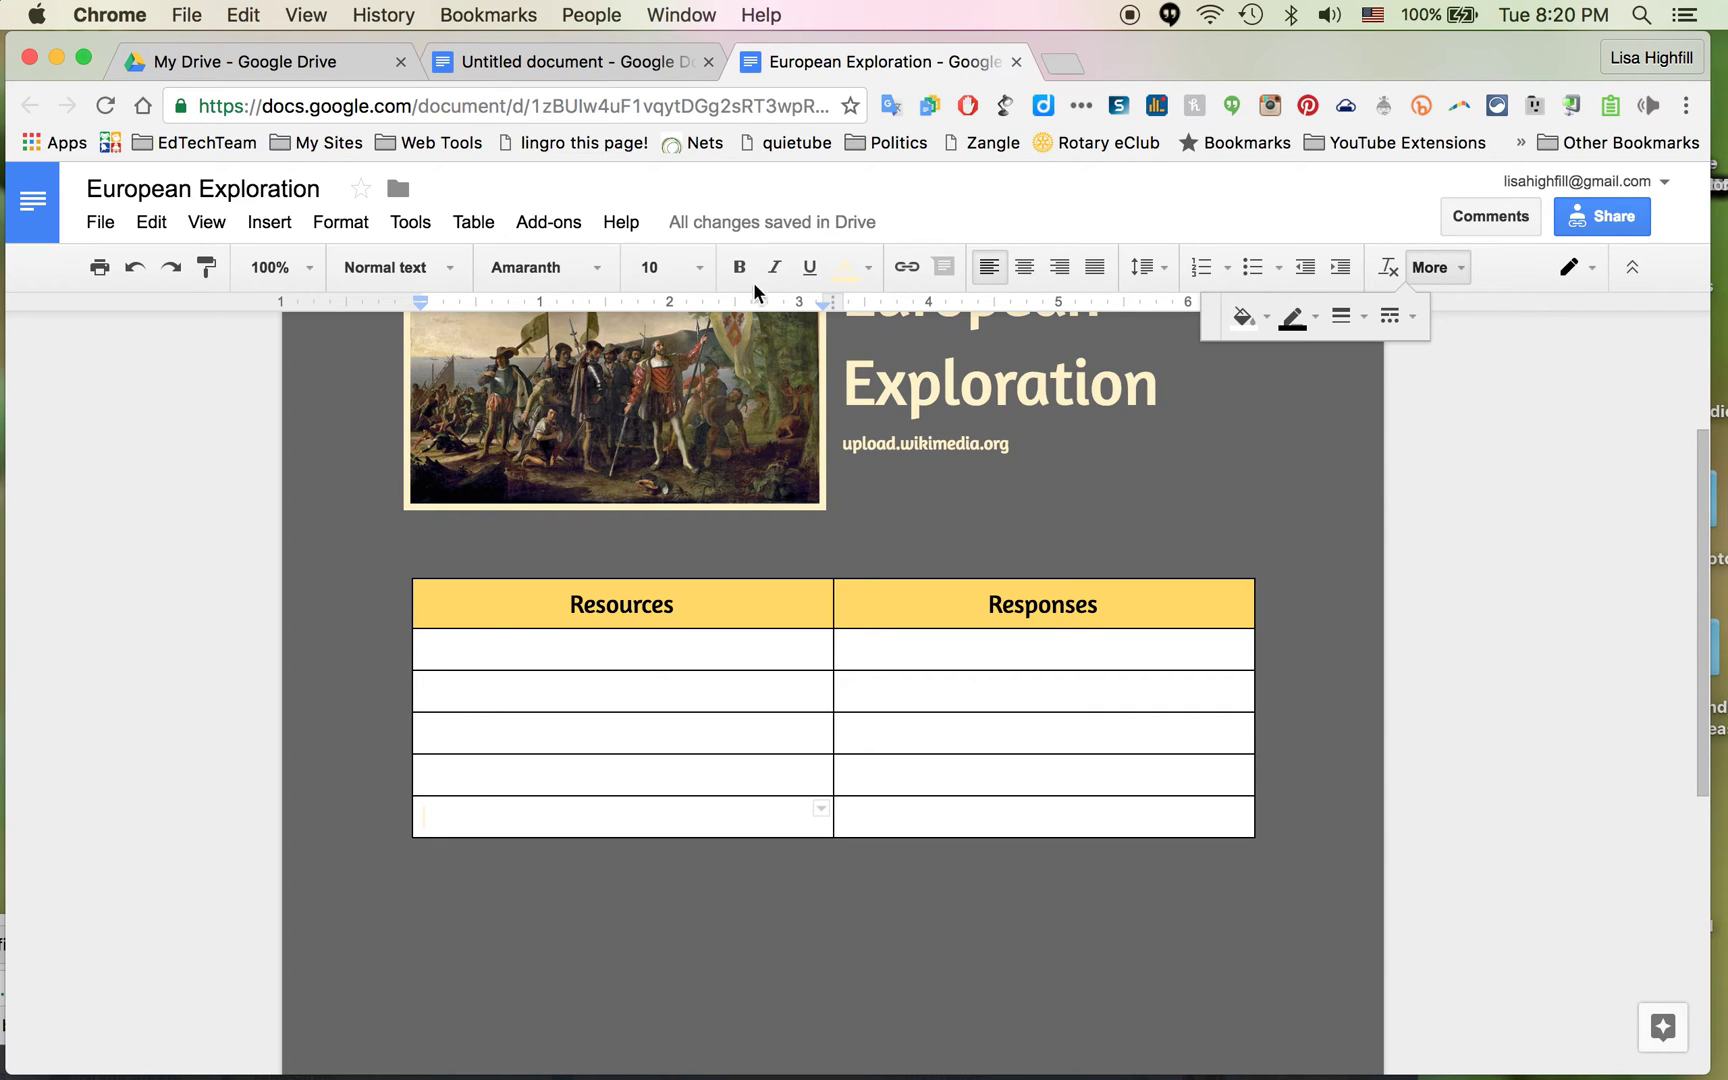
Add three more empty rows below the table's last row
{"action": "left_click", "coordinate": [465, 224]}
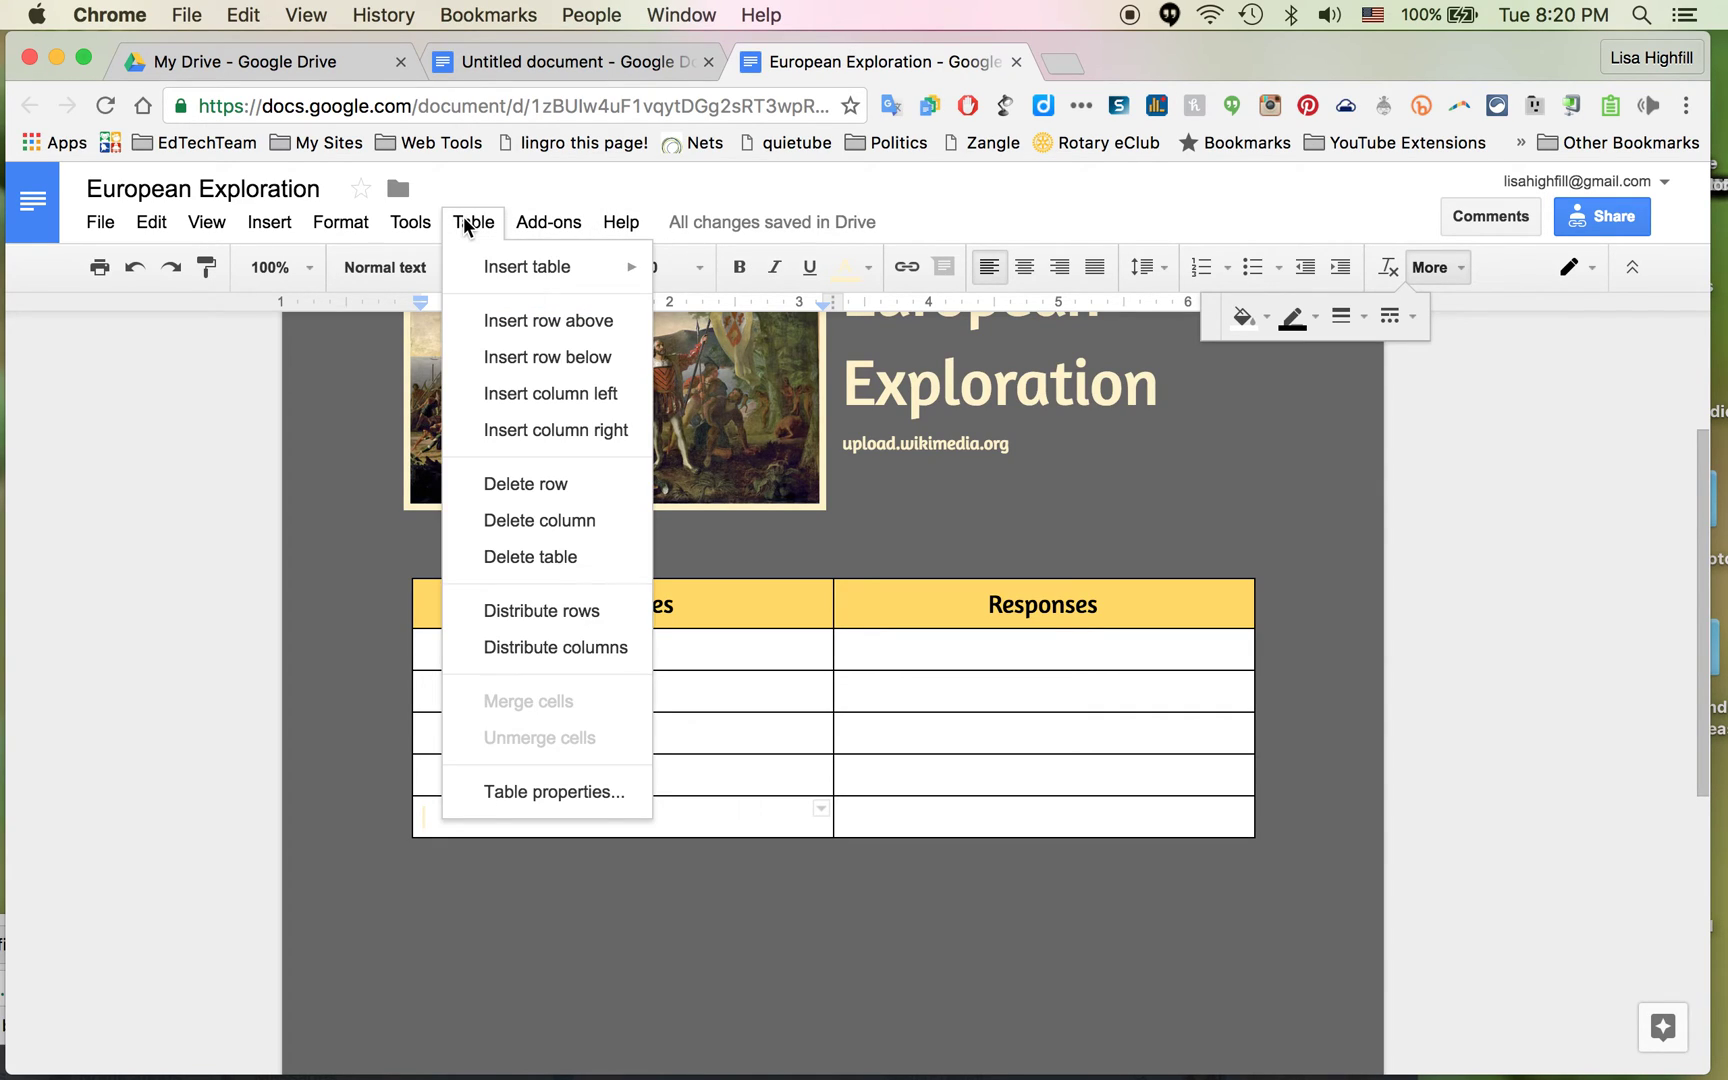
{"action": "left_click", "coordinate": [518, 361]}
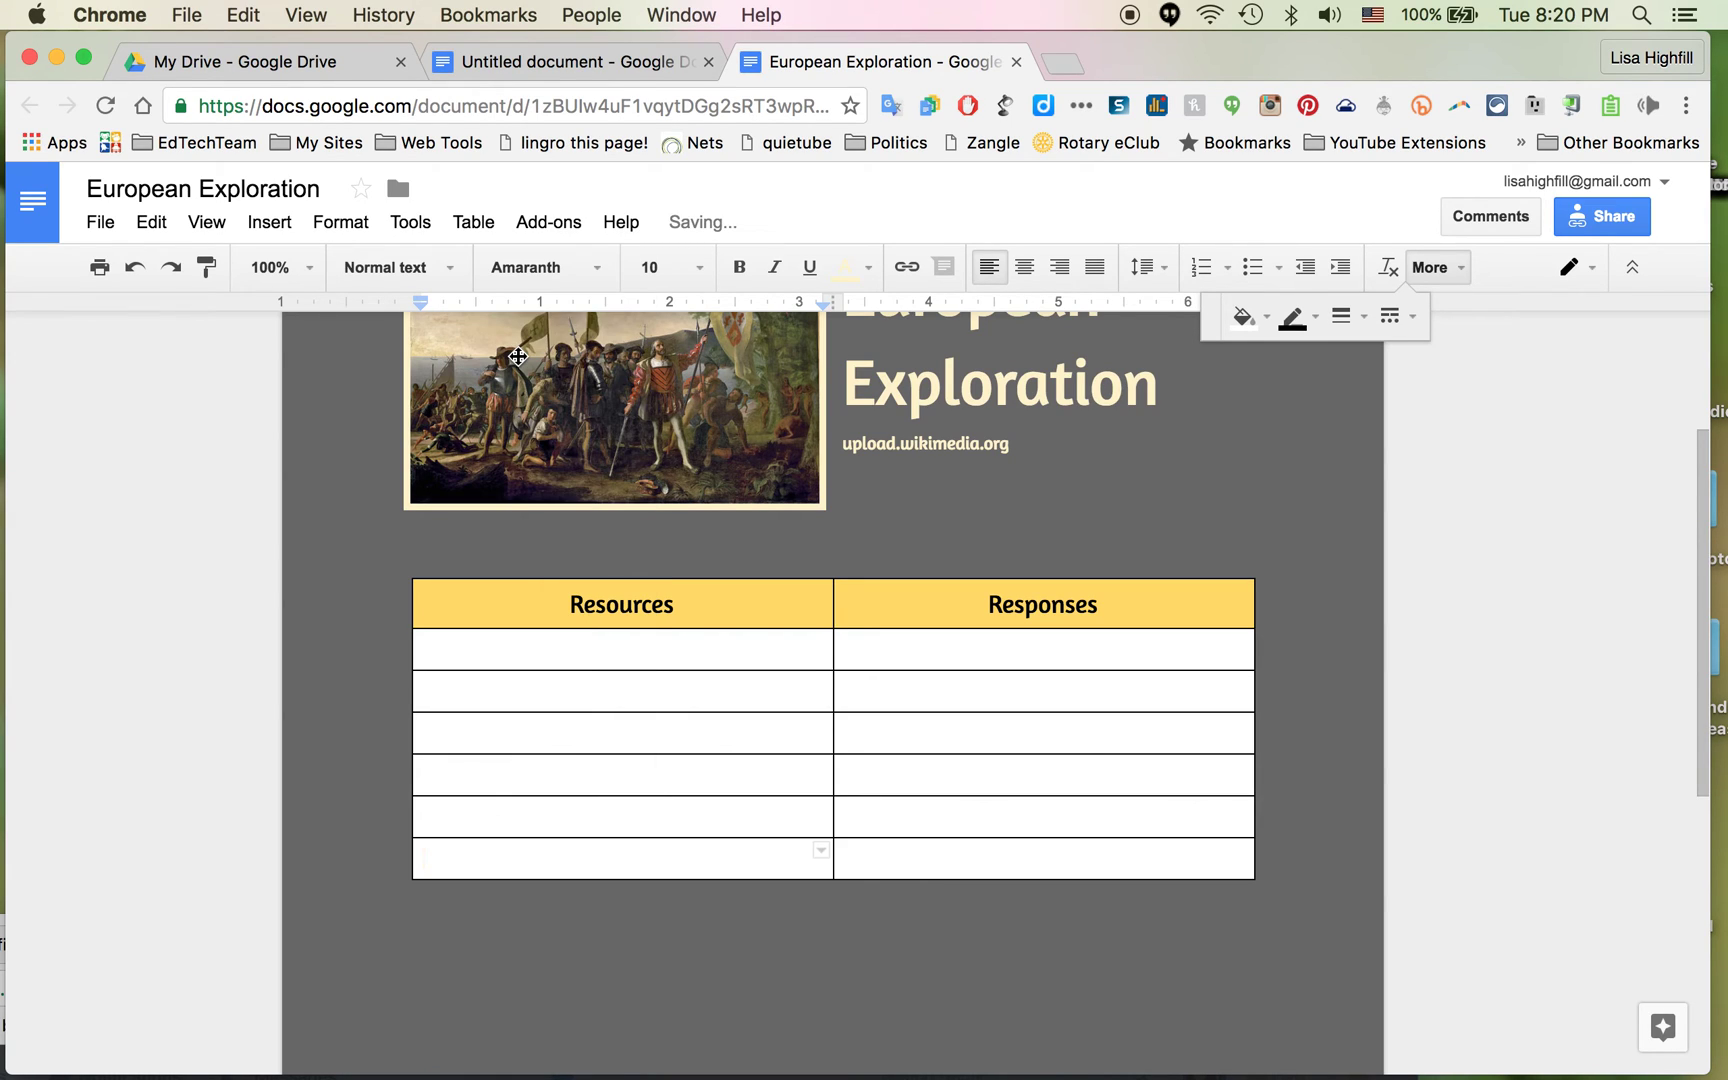
{"action": "key", "text": "Tab"}
{"action": "key", "text": "Tab"}
{"action": "key", "text": "Tab"}
{"action": "key", "text": "Tab"}
{"action": "key", "text": "Tab"}
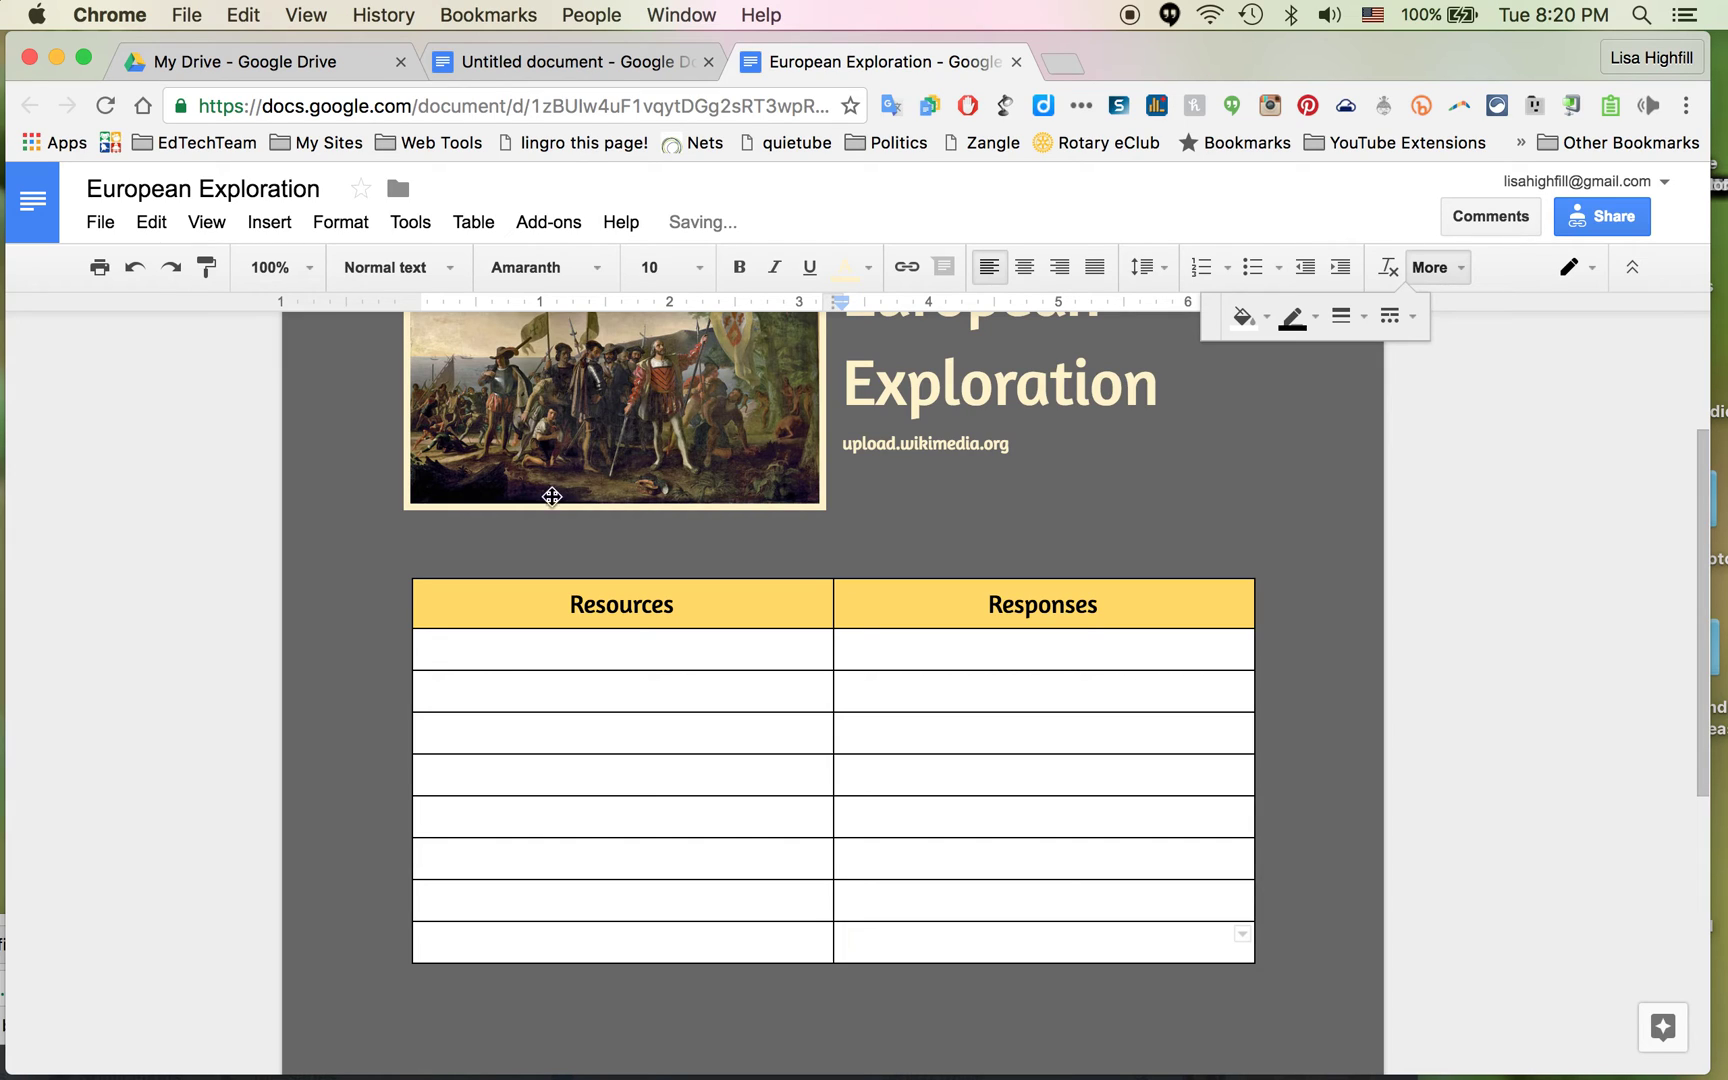
{"action": "scroll", "coordinate": [725, 745], "scroll_direction": "down", "scroll_amount": 3}
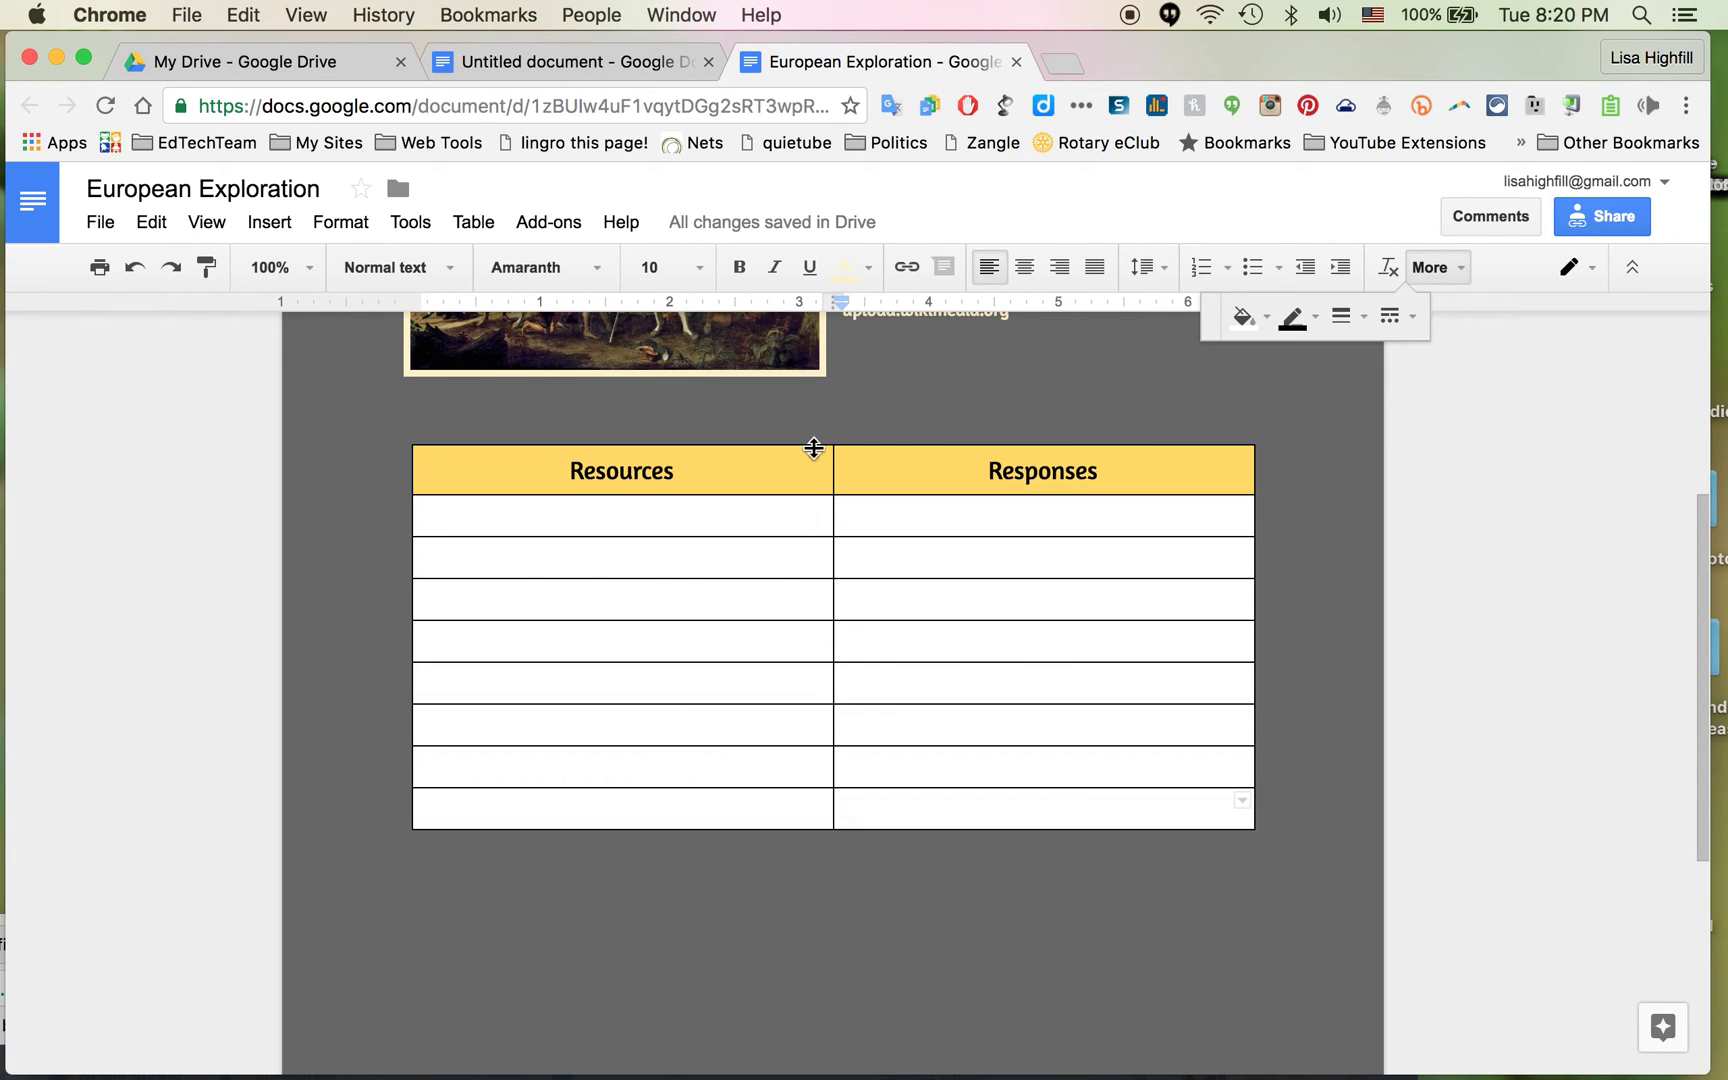
Widen the Responses column over Resources and make the first two body rows taller
{"action": "left_click_drag", "start_coordinate": [833, 467], "coordinate": [710, 471]}
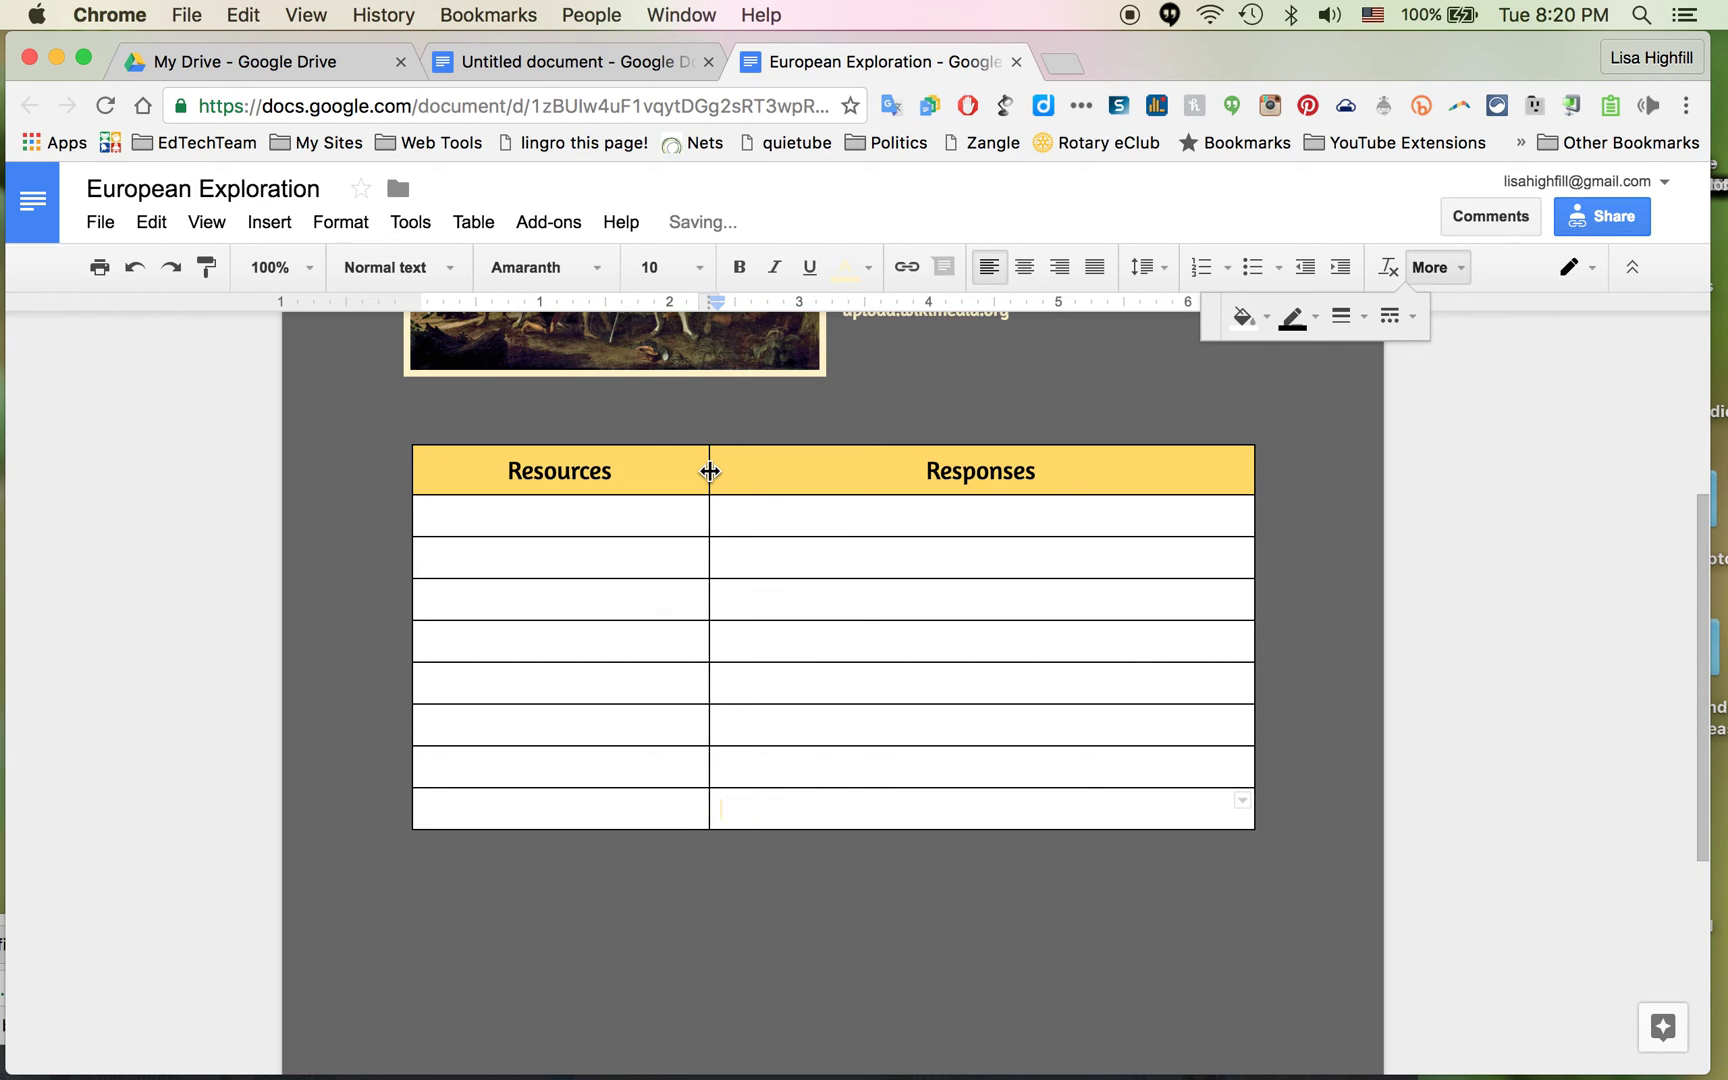
{"action": "left_click", "coordinate": [608, 522]}
{"action": "key", "text": "Return"}
{"action": "key", "text": "Return"}
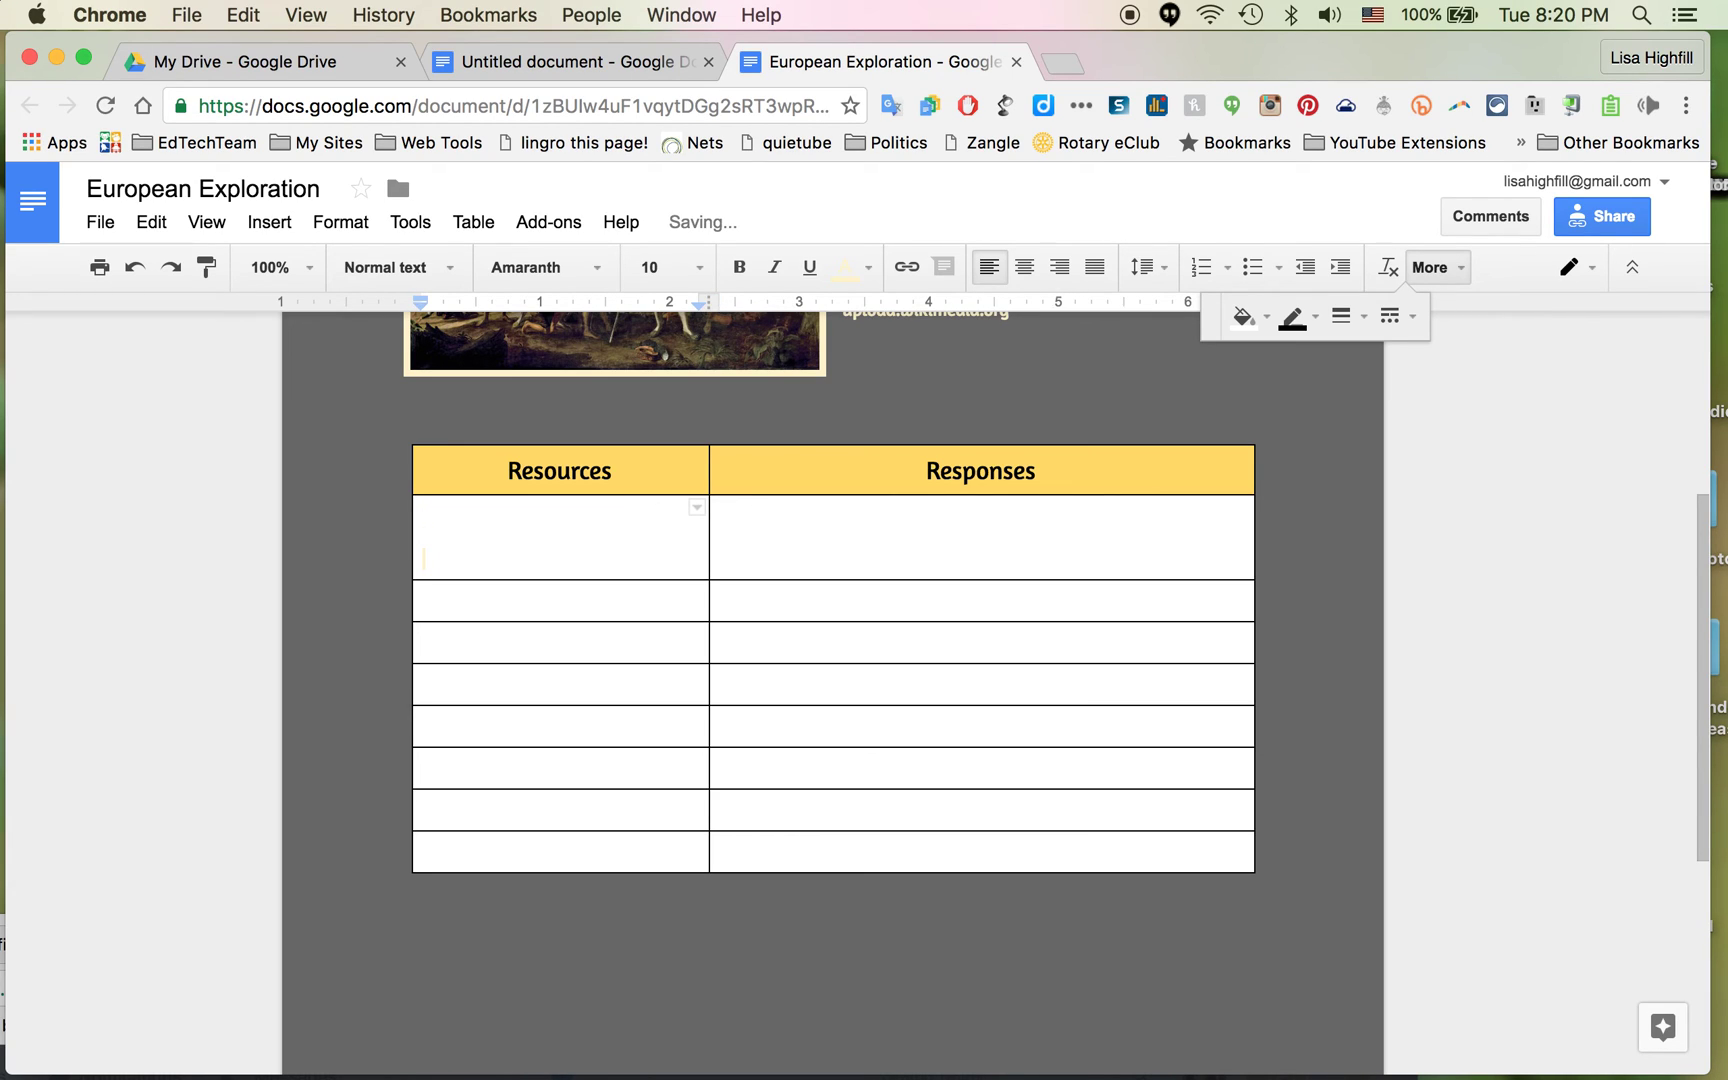
{"action": "left_click", "coordinate": [553, 605]}
{"action": "key", "text": "Return"}
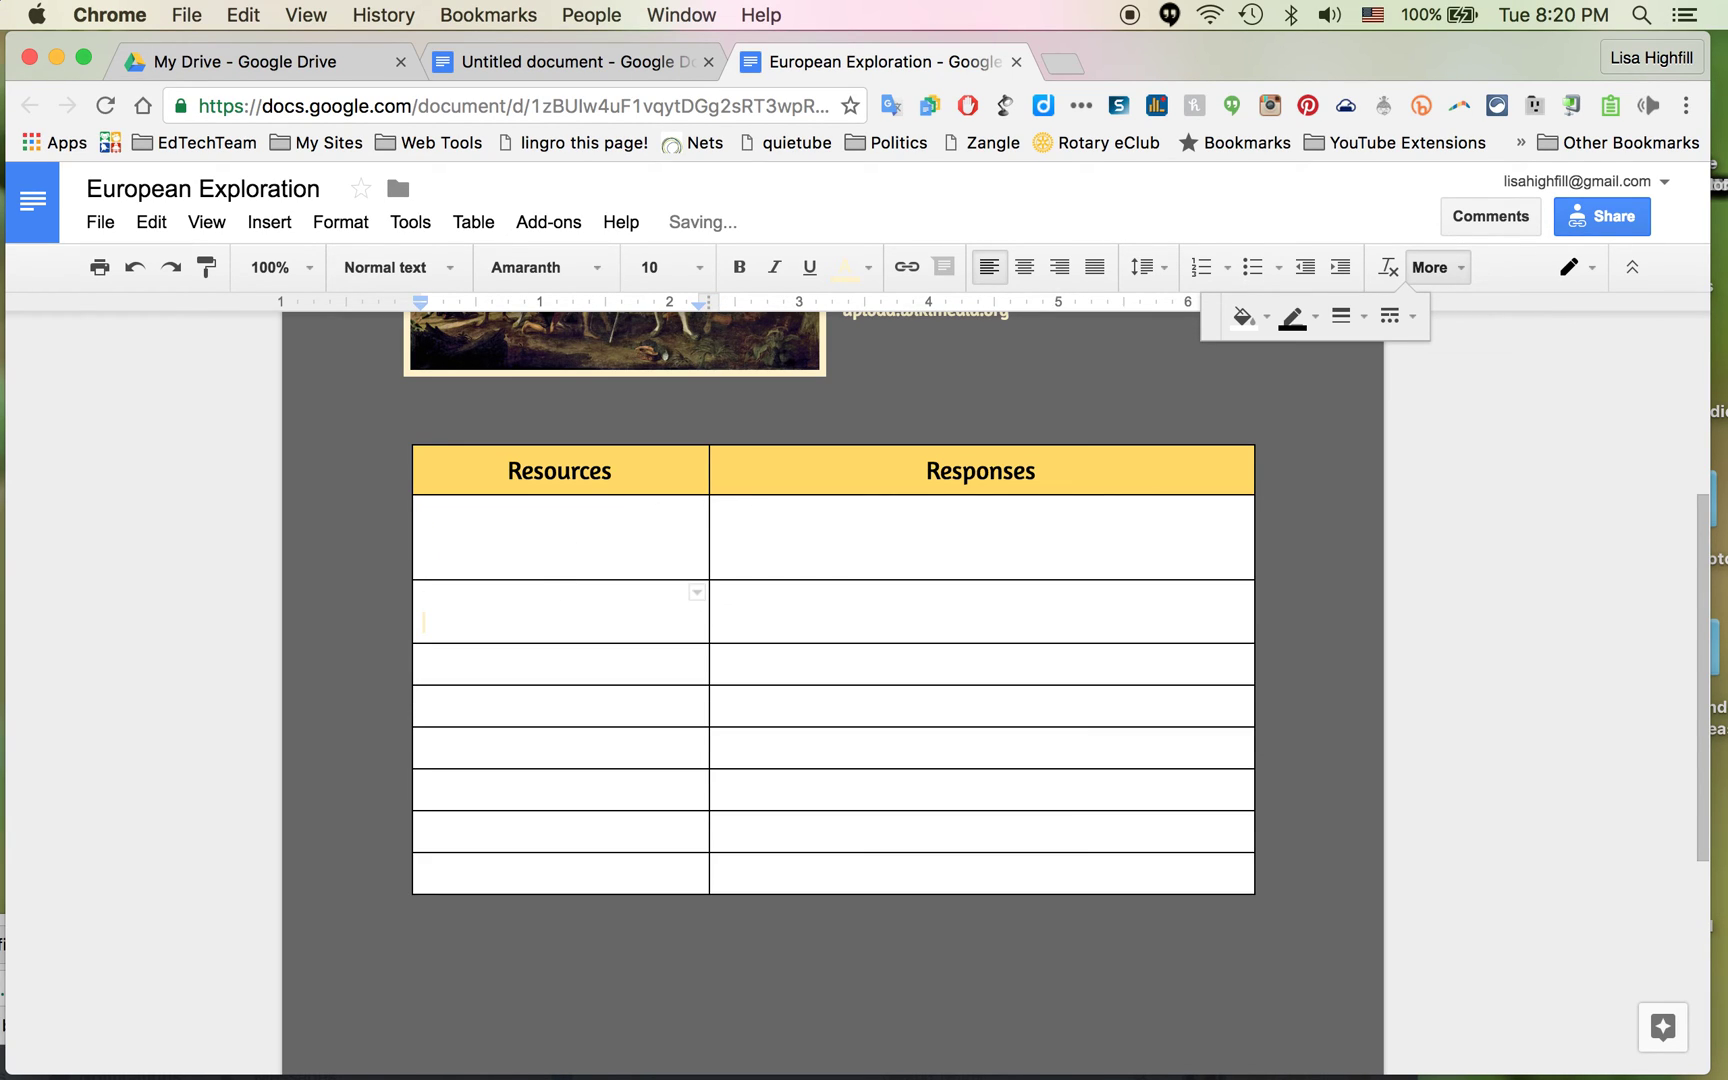
{"action": "key", "text": "Return"}
{"action": "left_click", "coordinate": [535, 683]}
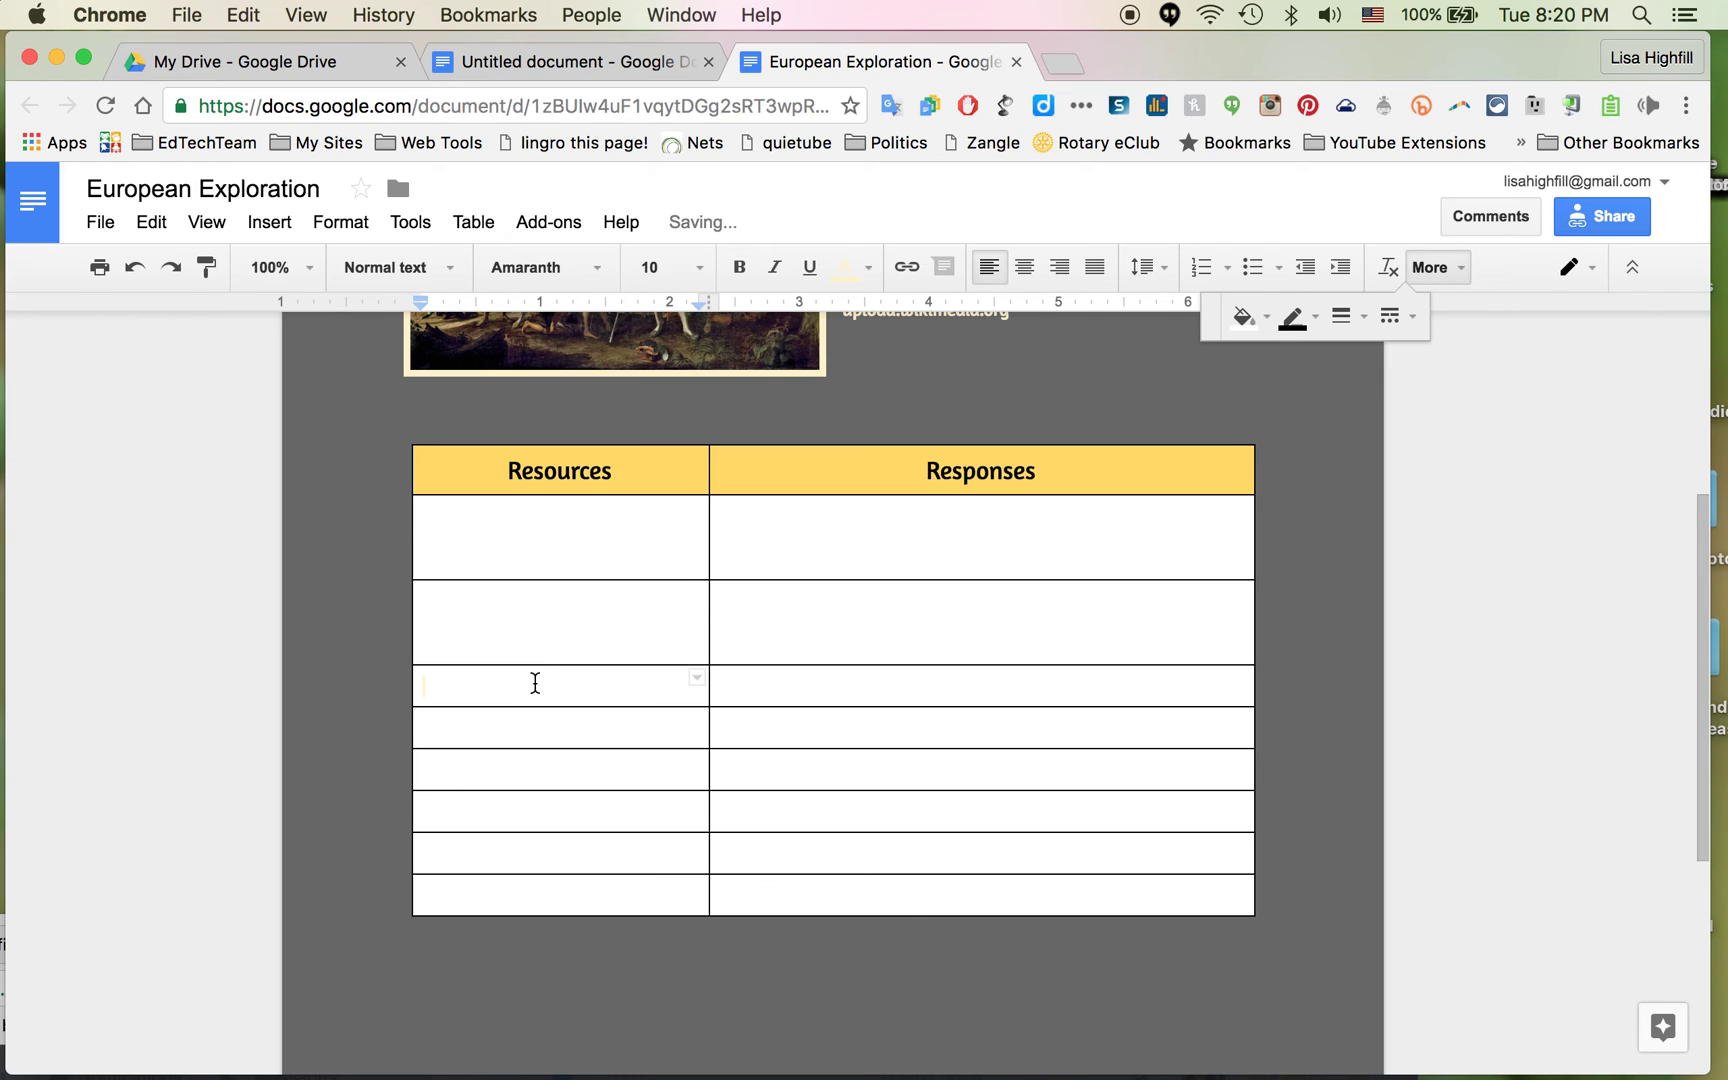
{"action": "left_click", "coordinate": [530, 553]}
Set the table border colour to light orange in Table properties
{"action": "left_click", "coordinate": [491, 229]}
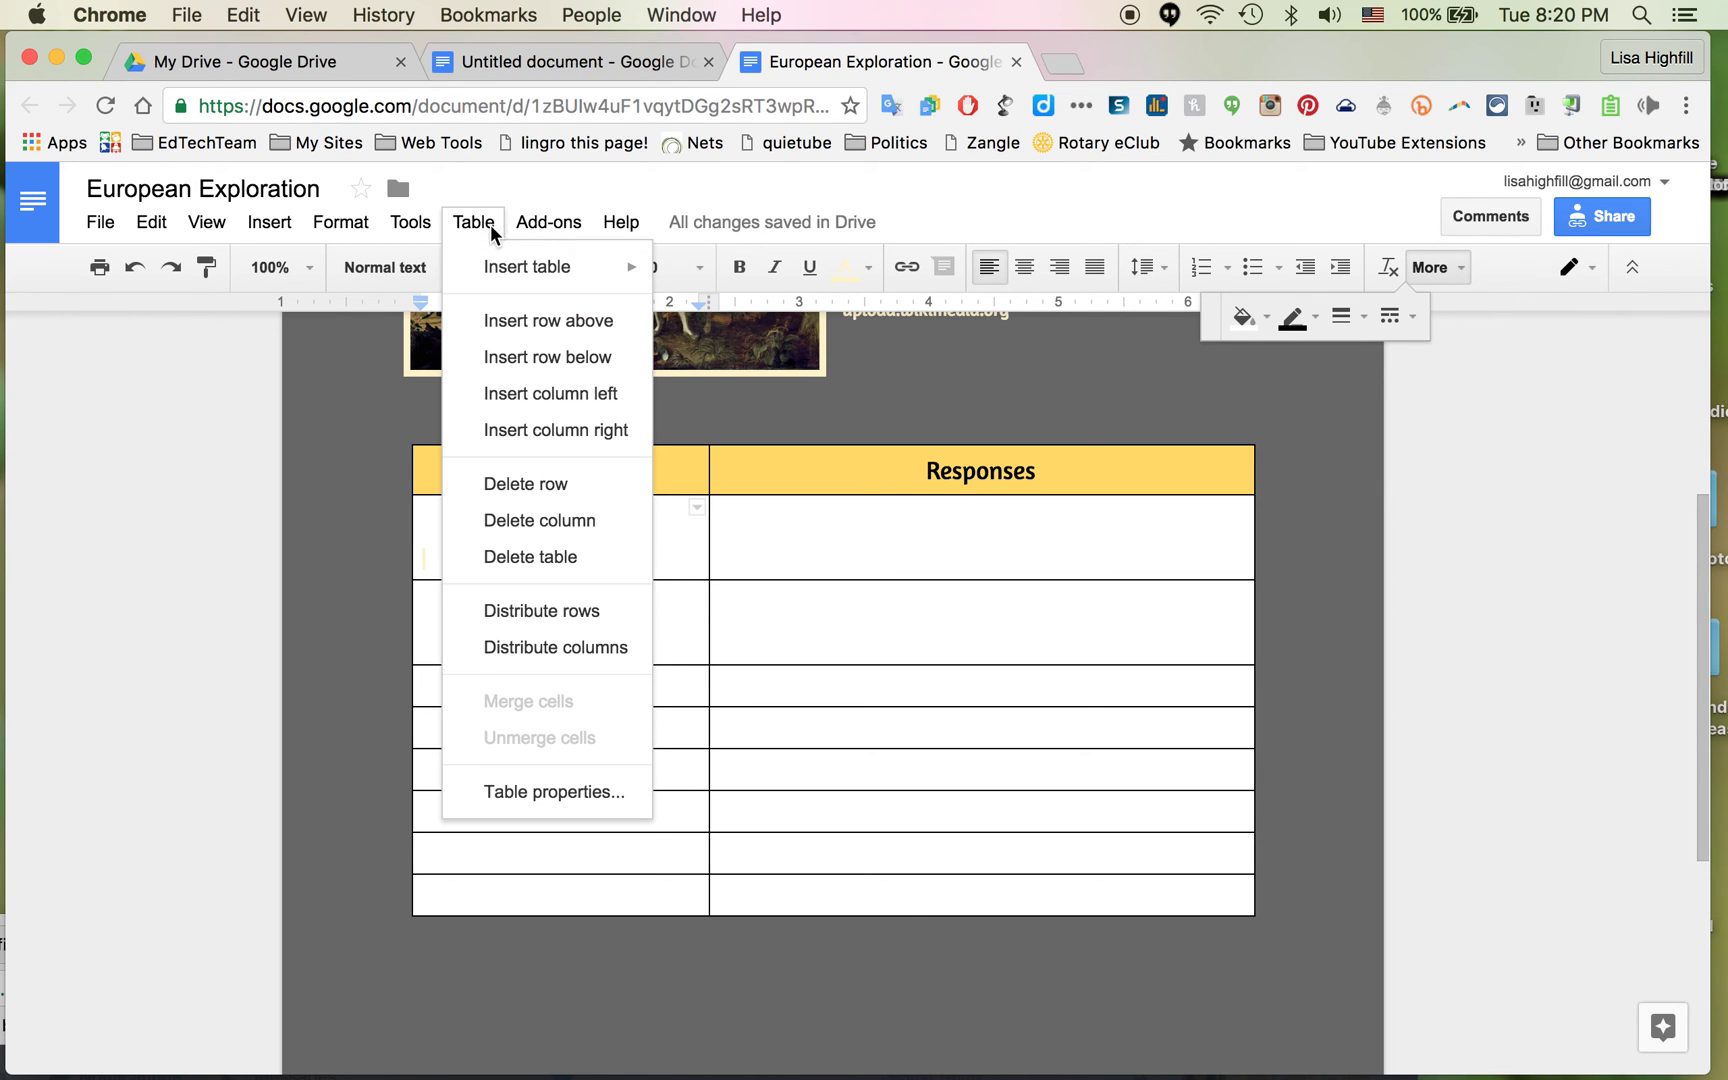
{"action": "left_click", "coordinate": [555, 792]}
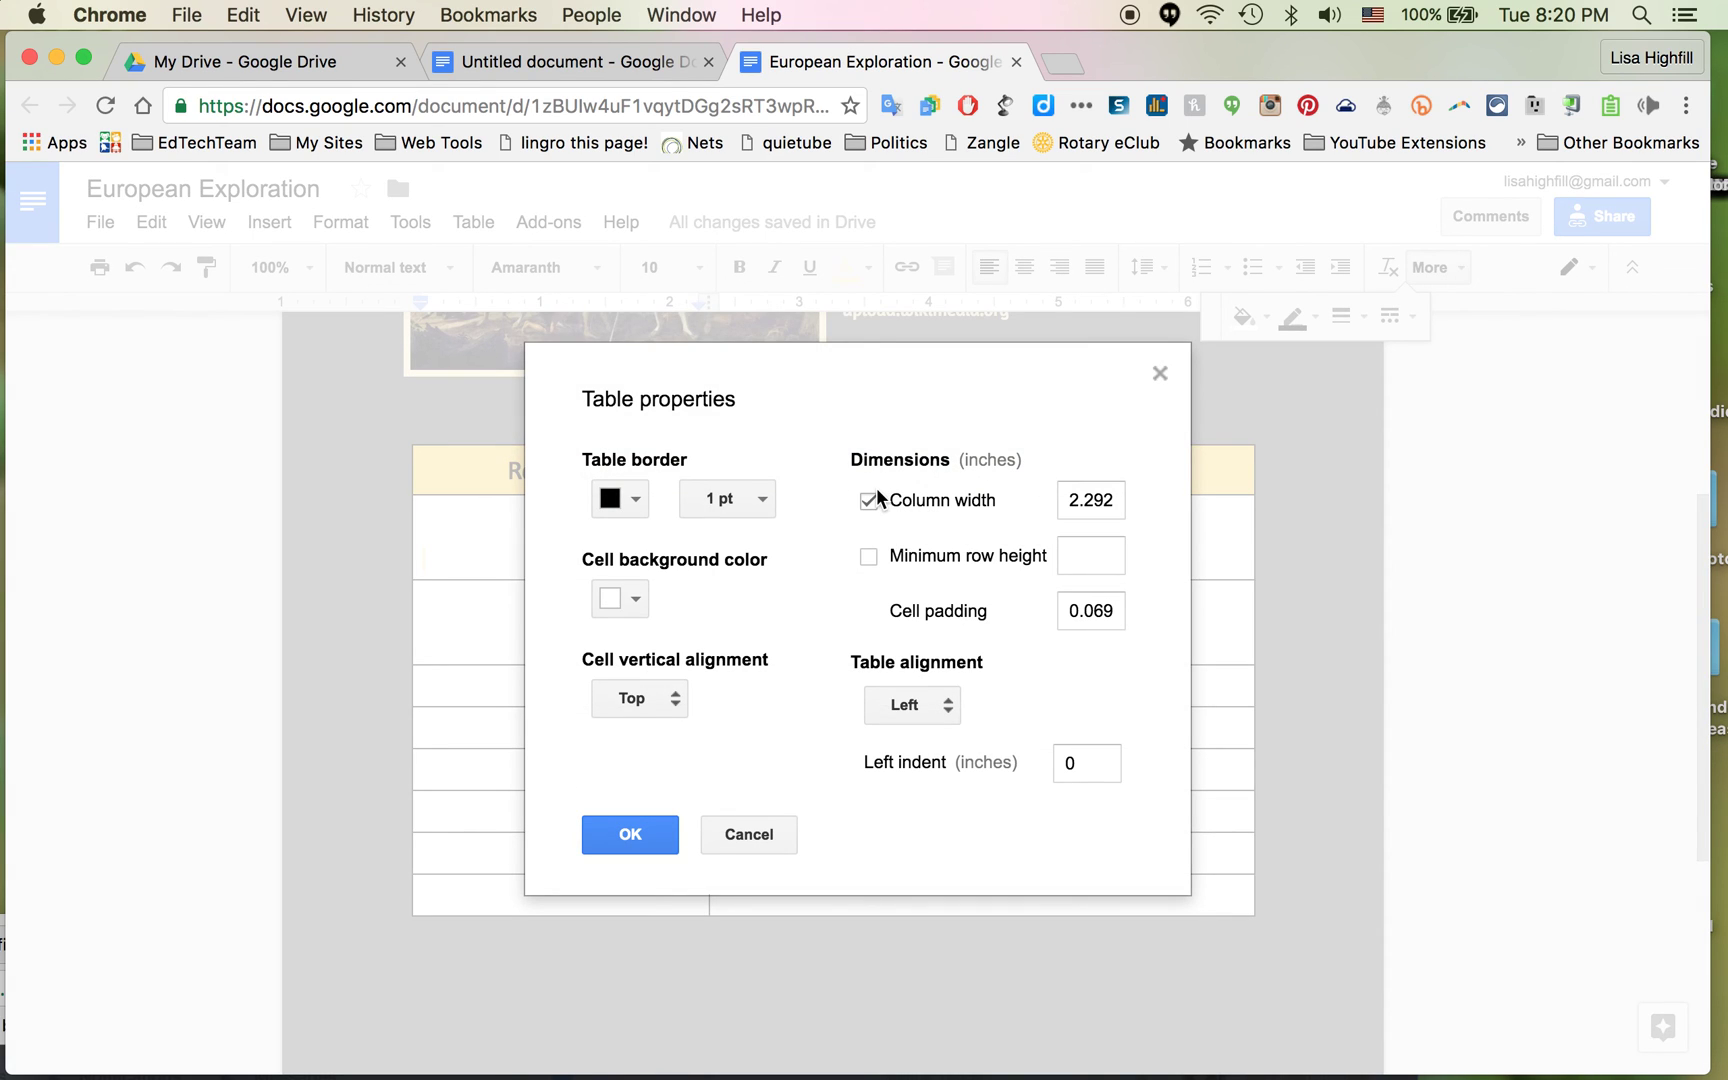
{"action": "left_click", "coordinate": [634, 503]}
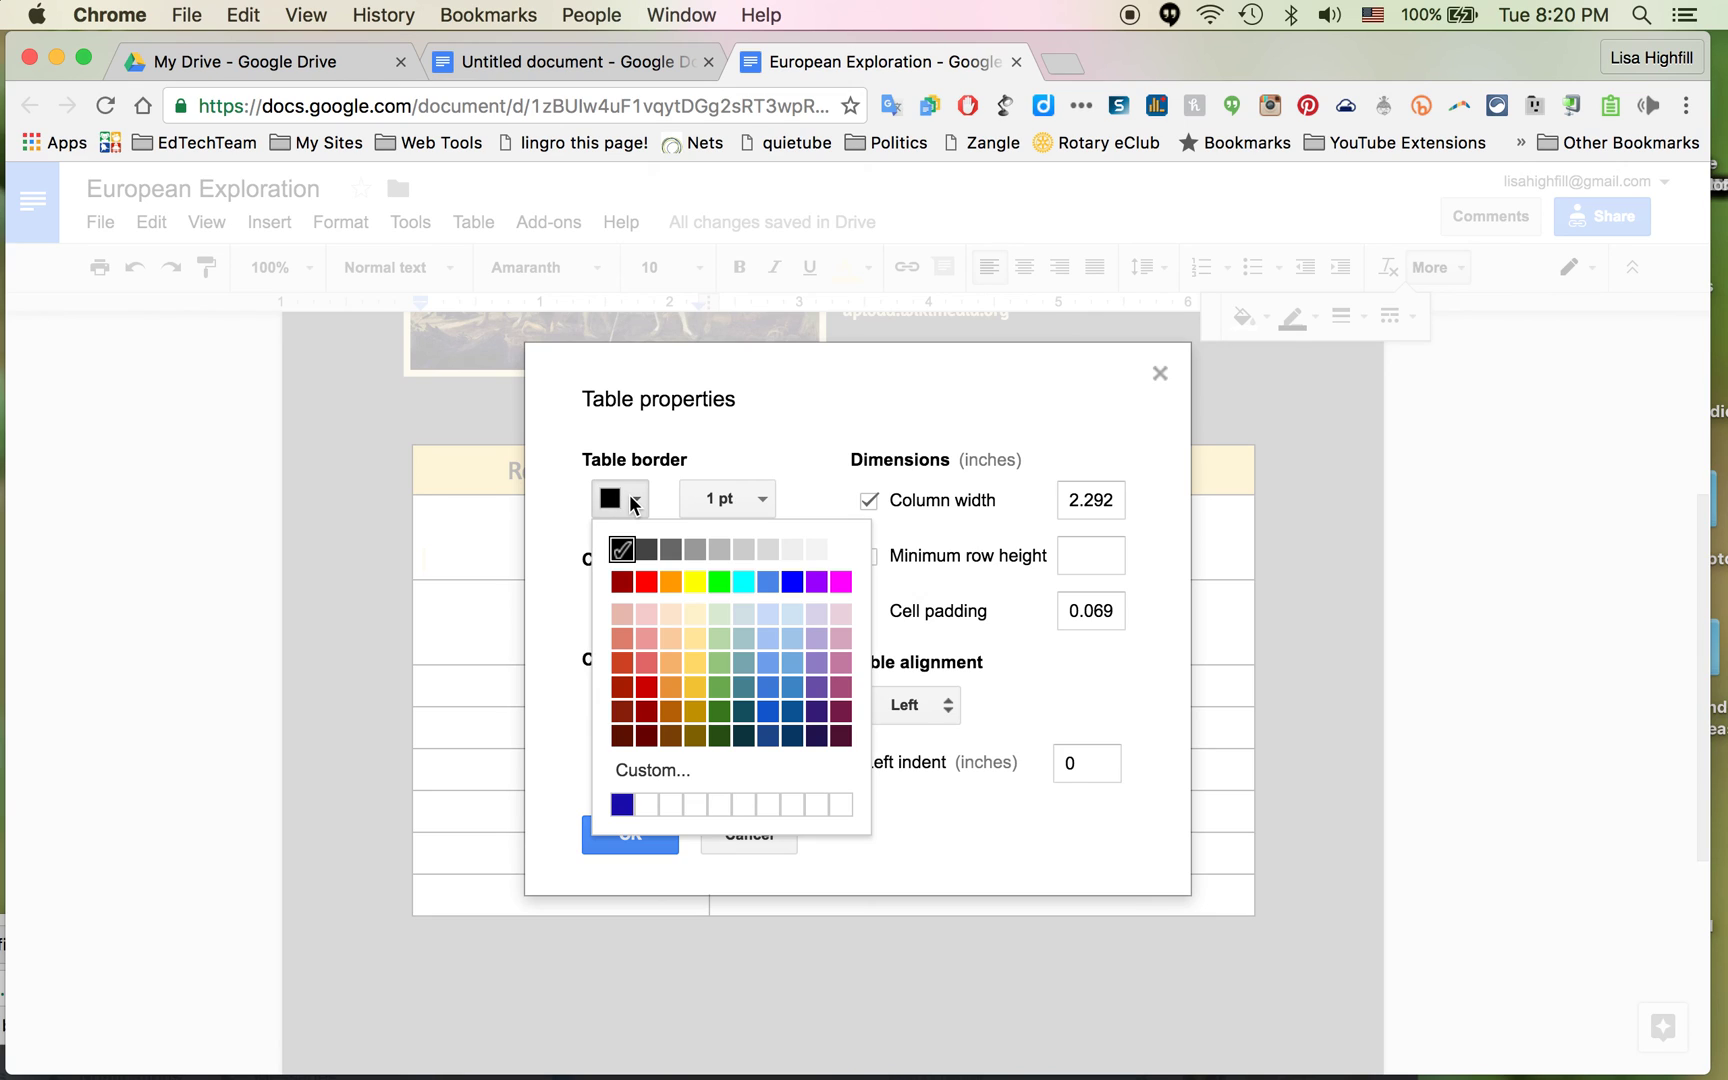
{"action": "left_click", "coordinate": [697, 672]}
{"action": "left_click", "coordinate": [630, 835]}
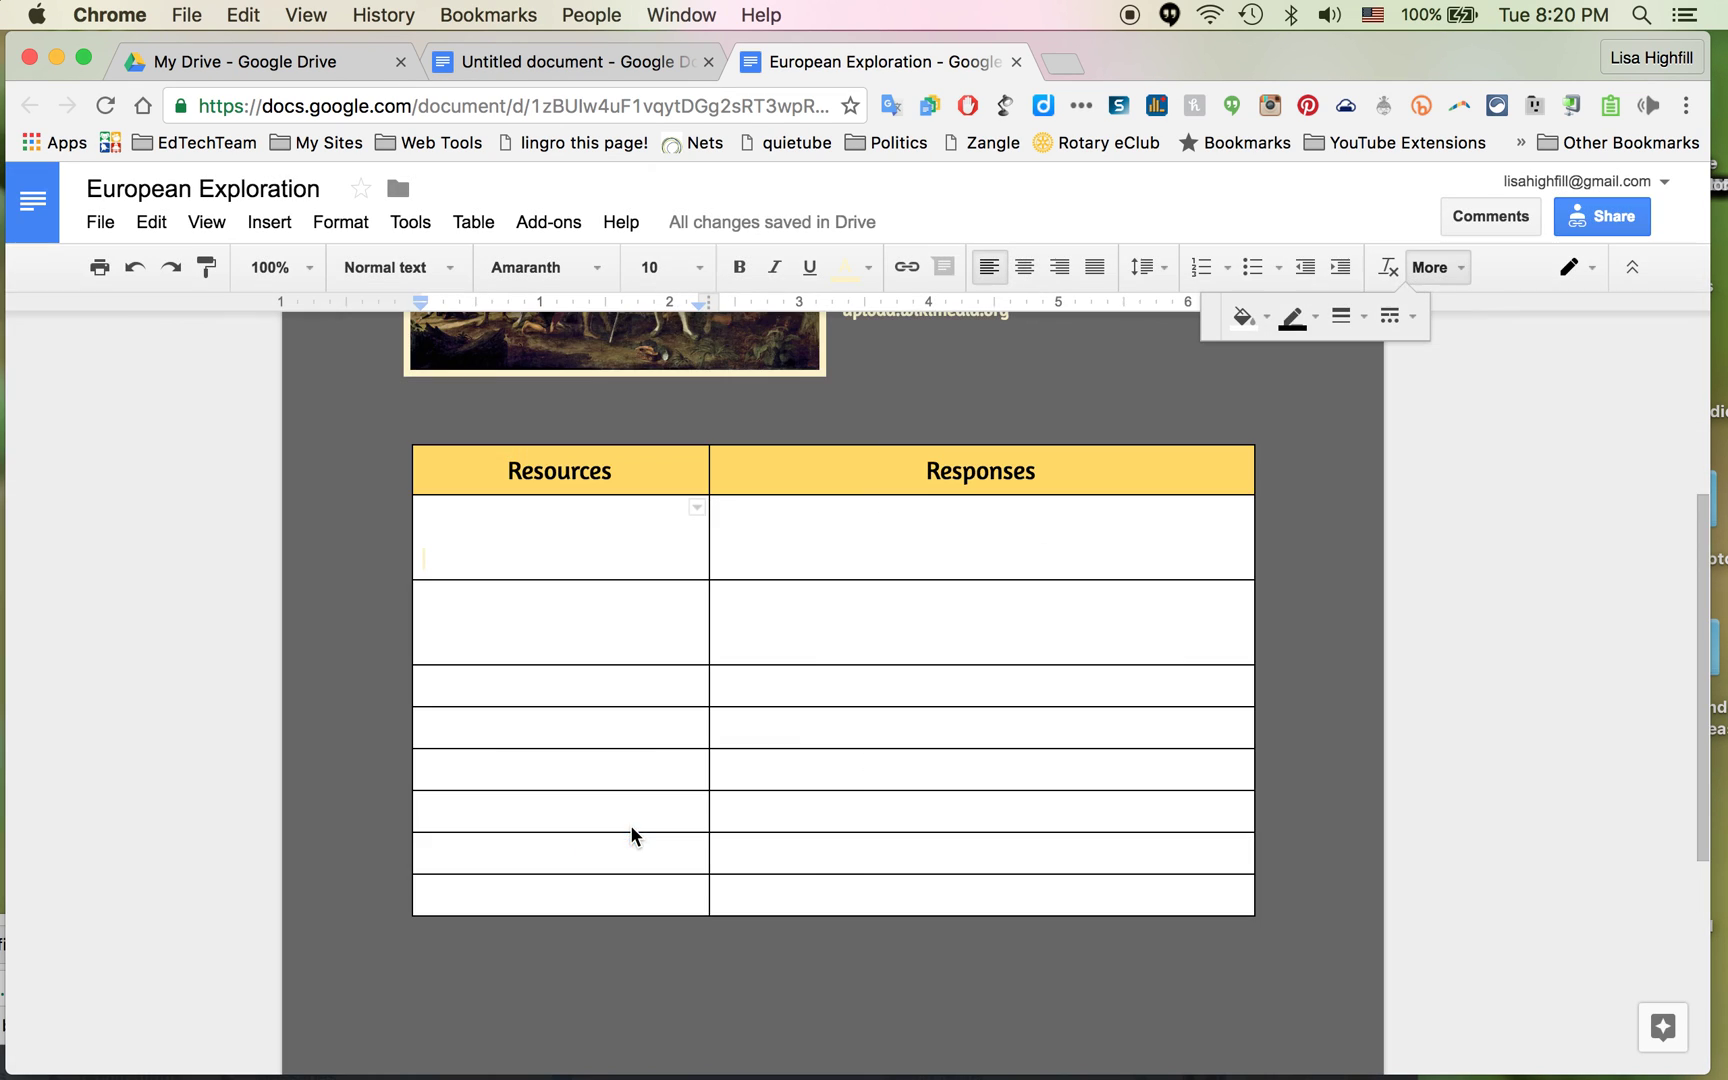